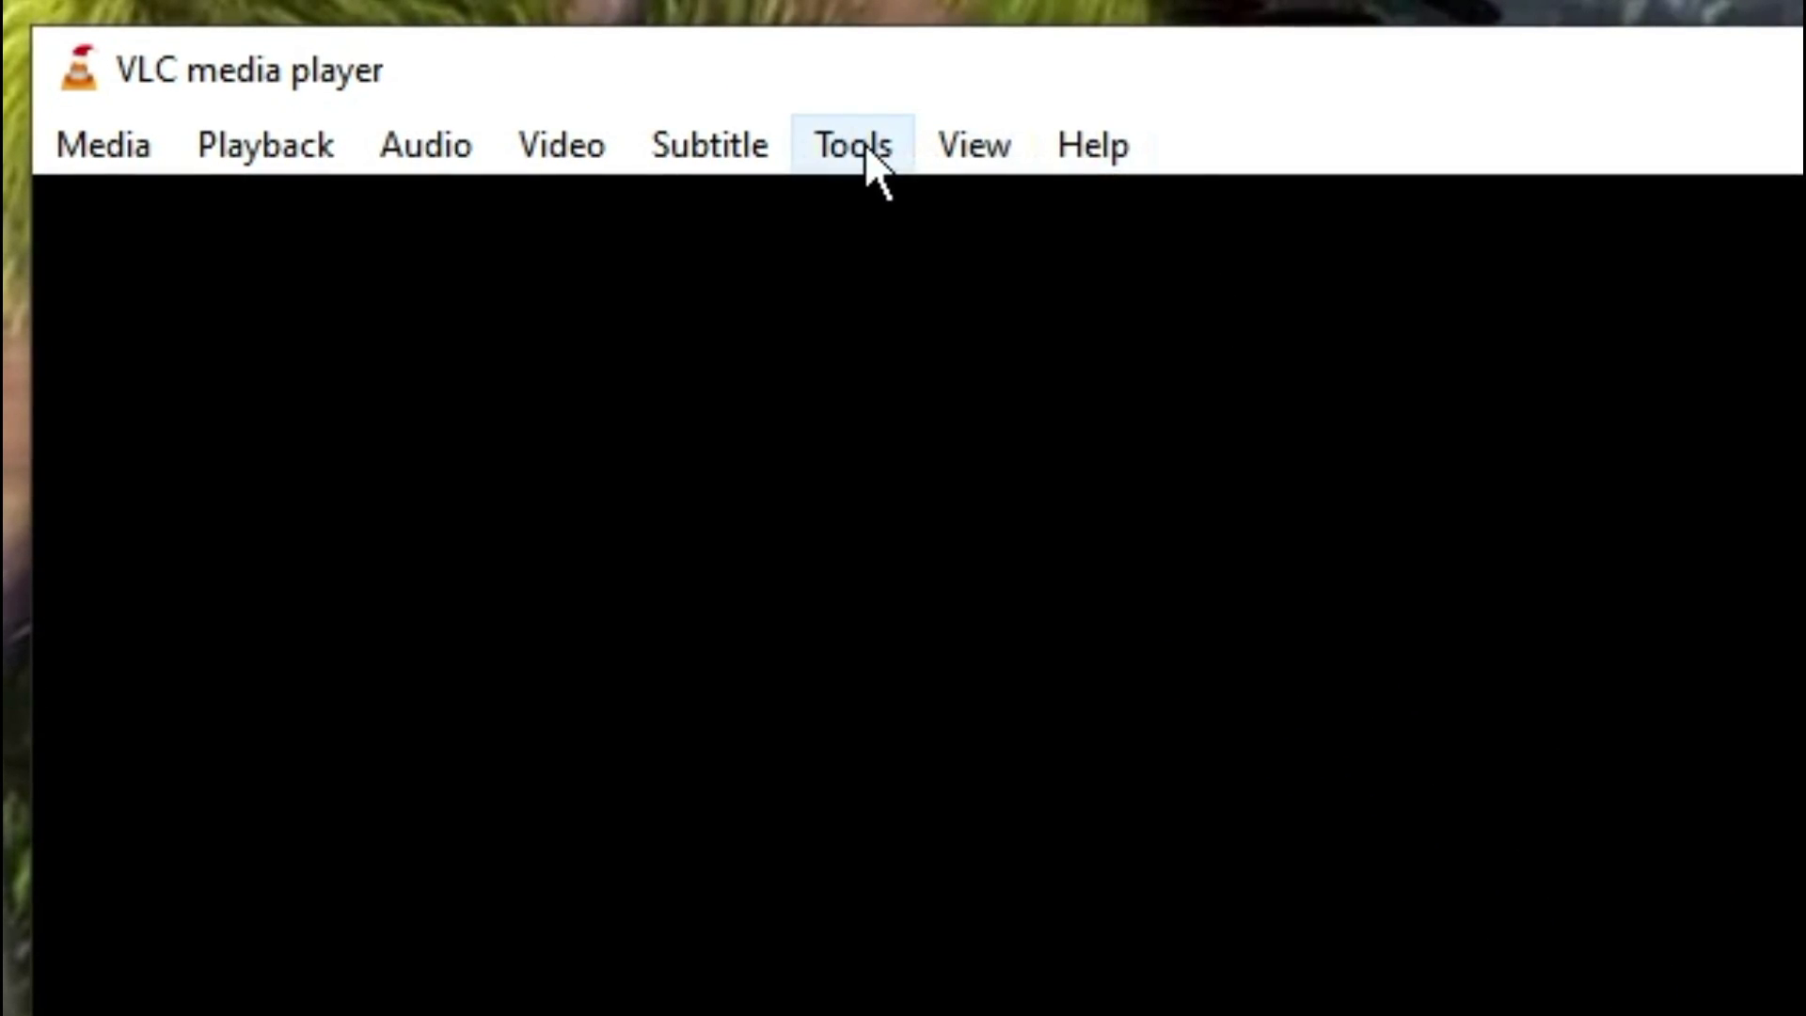
Step: Open the preferences with all settings shown and display the Input / Codecs settings
{"action": "left_click", "coordinate": [858, 148]}
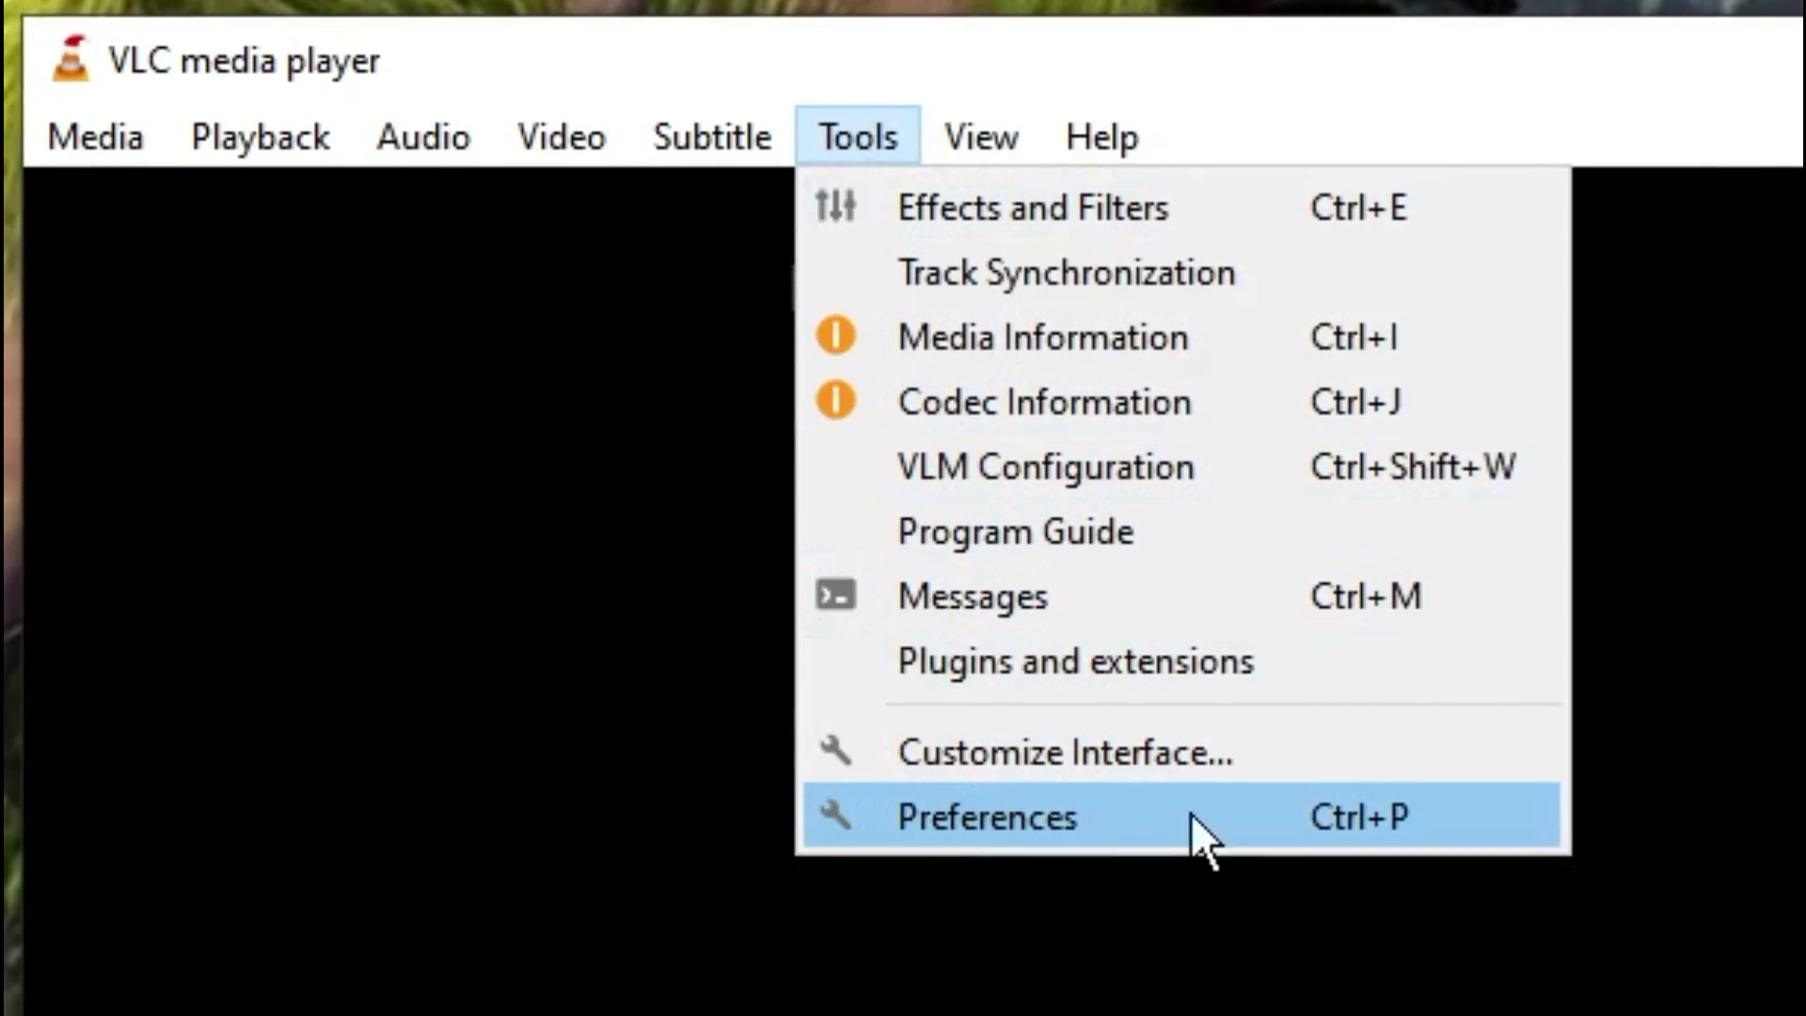
{"action": "left_click", "coordinate": [1085, 814]}
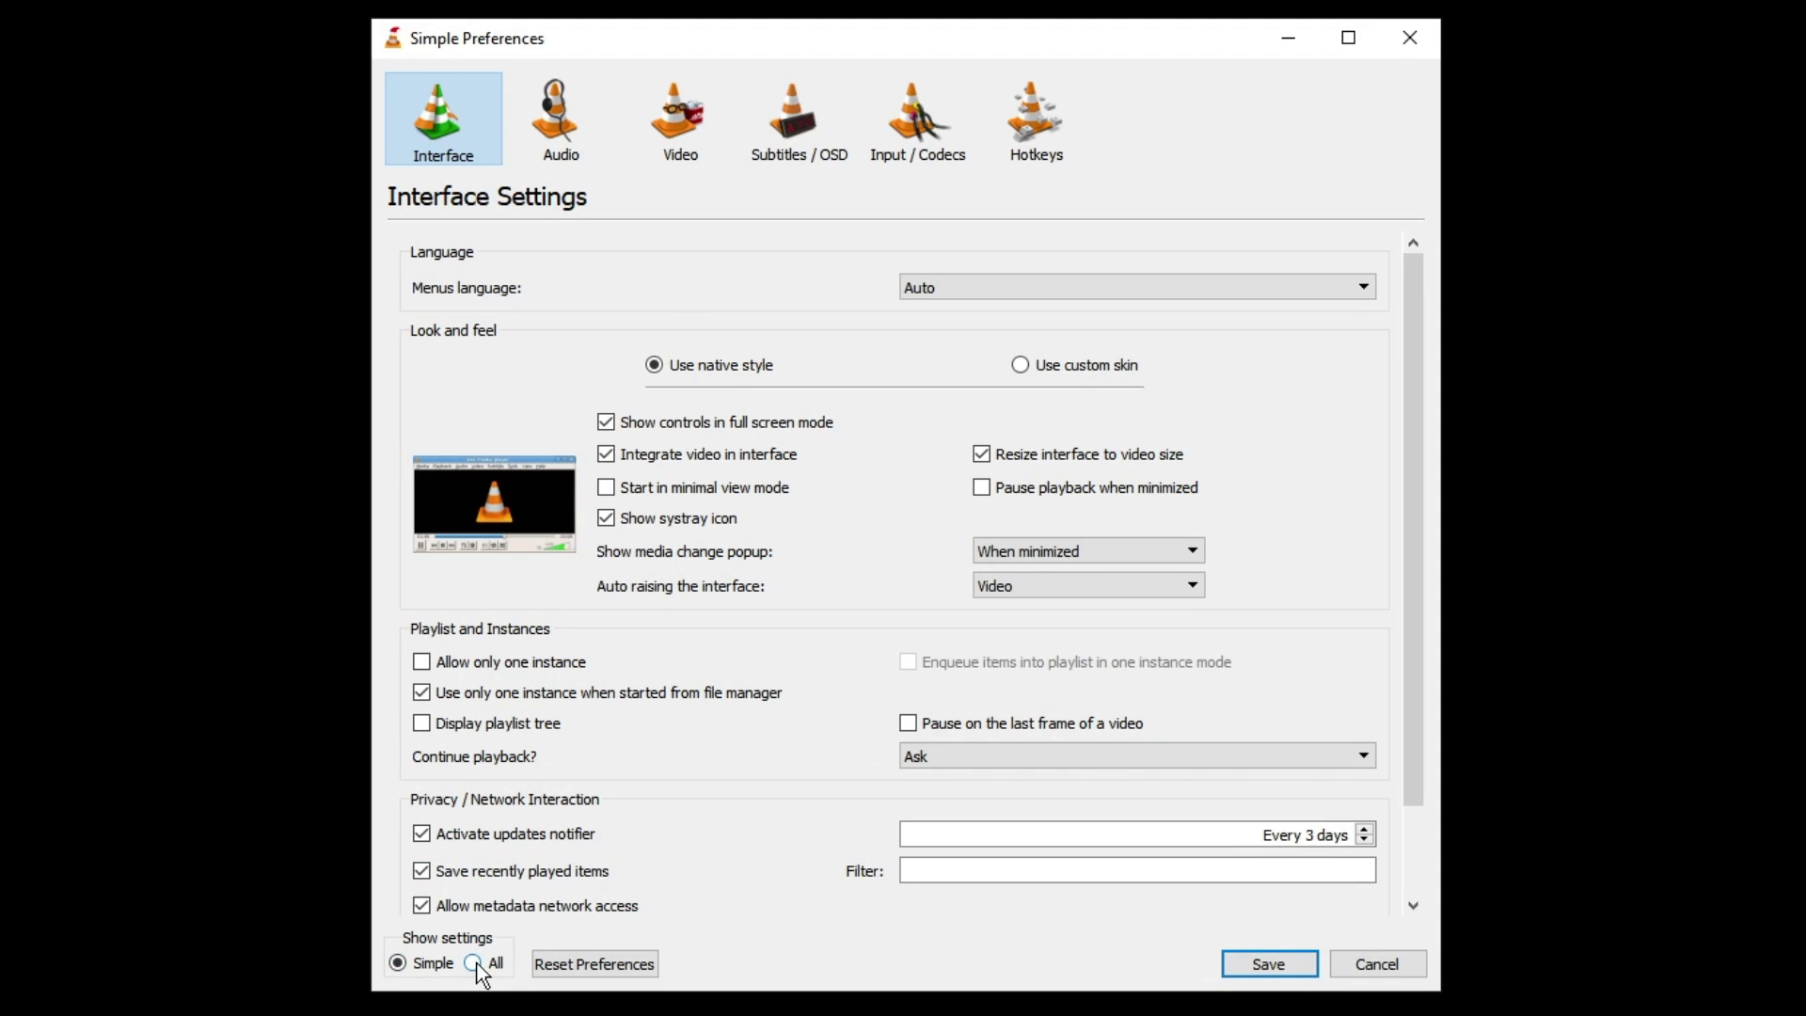
{"action": "left_click", "coordinate": [472, 962]}
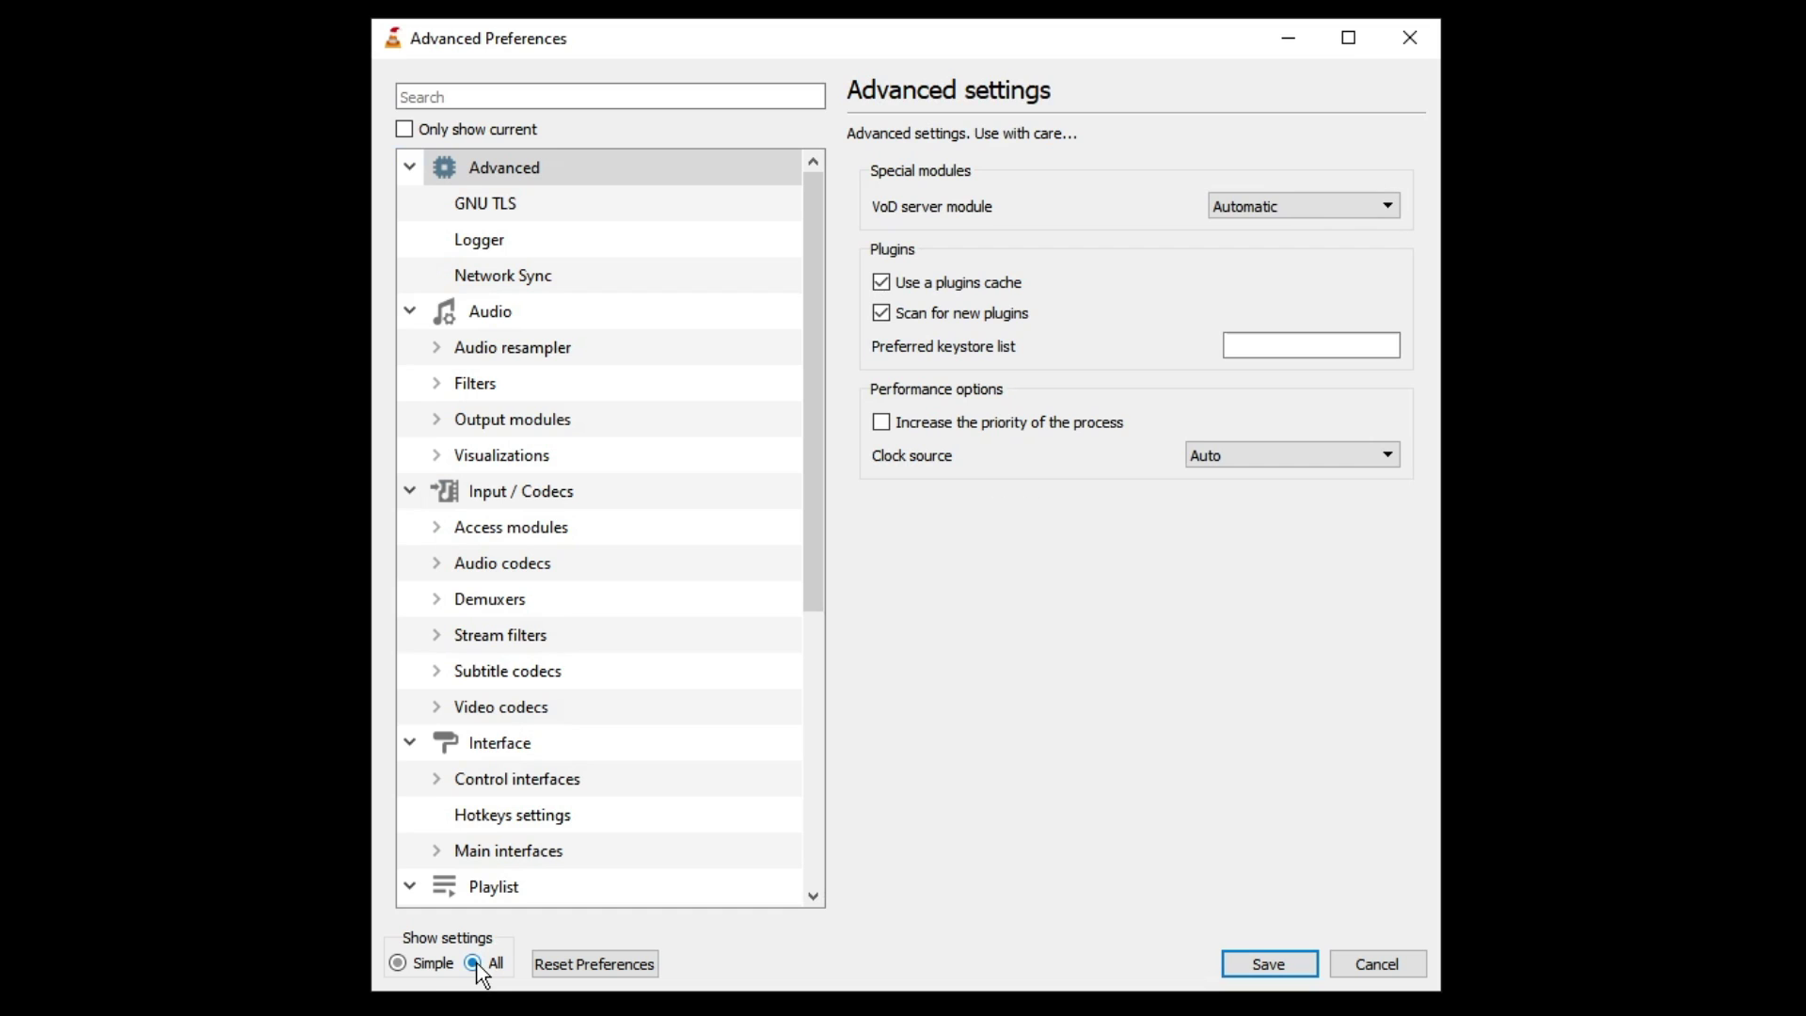
{"action": "double_click", "coordinate": [518, 506]}
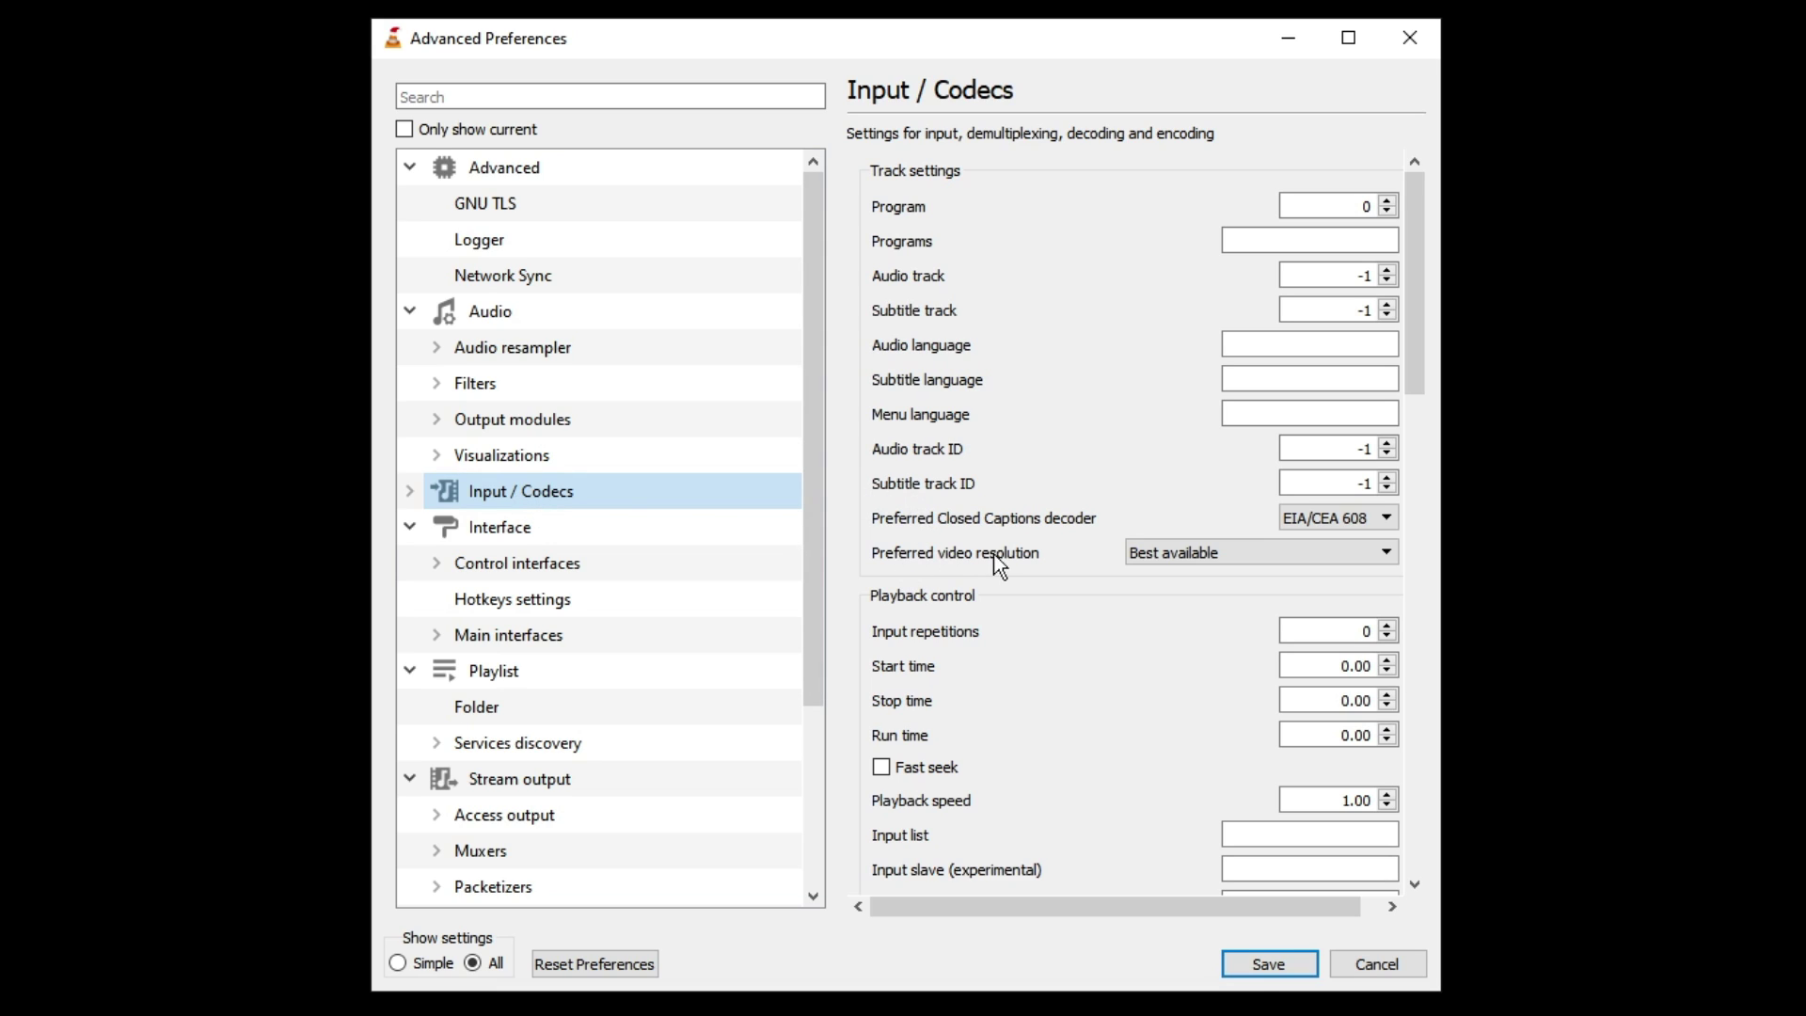
Step: Try Full HD (1080p) as the preferred video resolution and return it to Best available
{"action": "left_click", "coordinate": [1157, 561]}
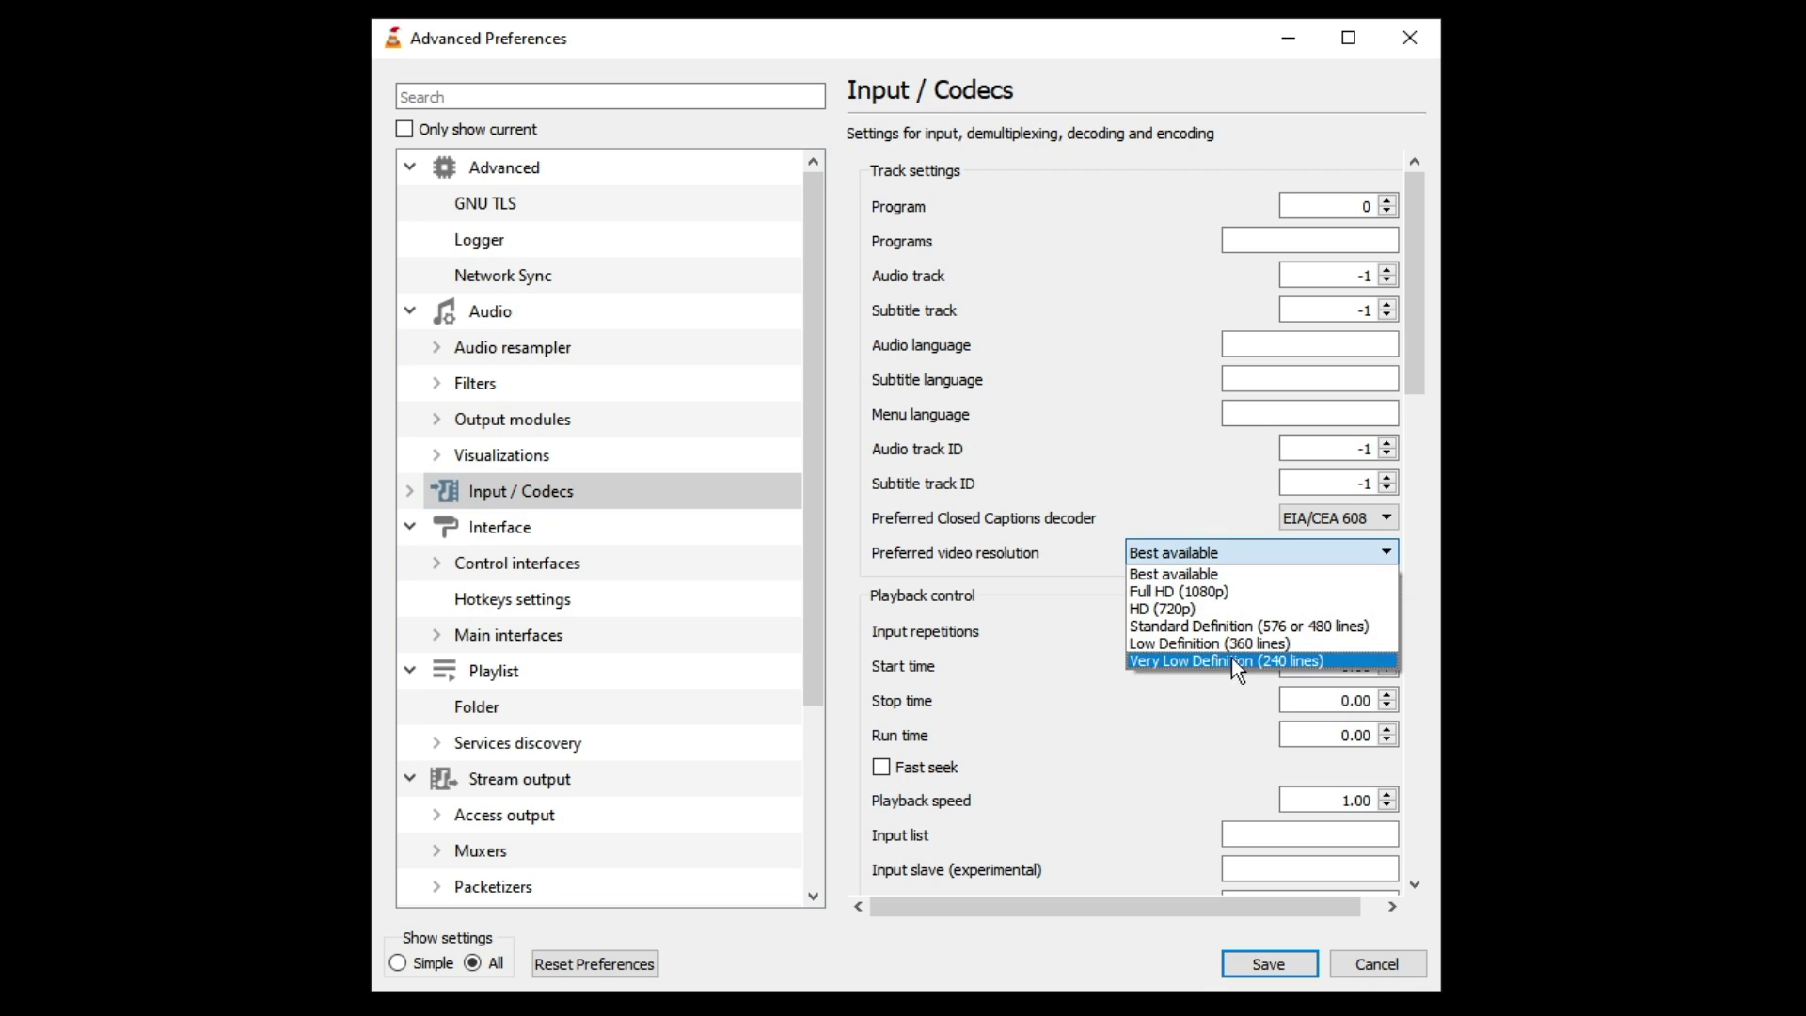
{"action": "left_click", "coordinate": [1213, 593]}
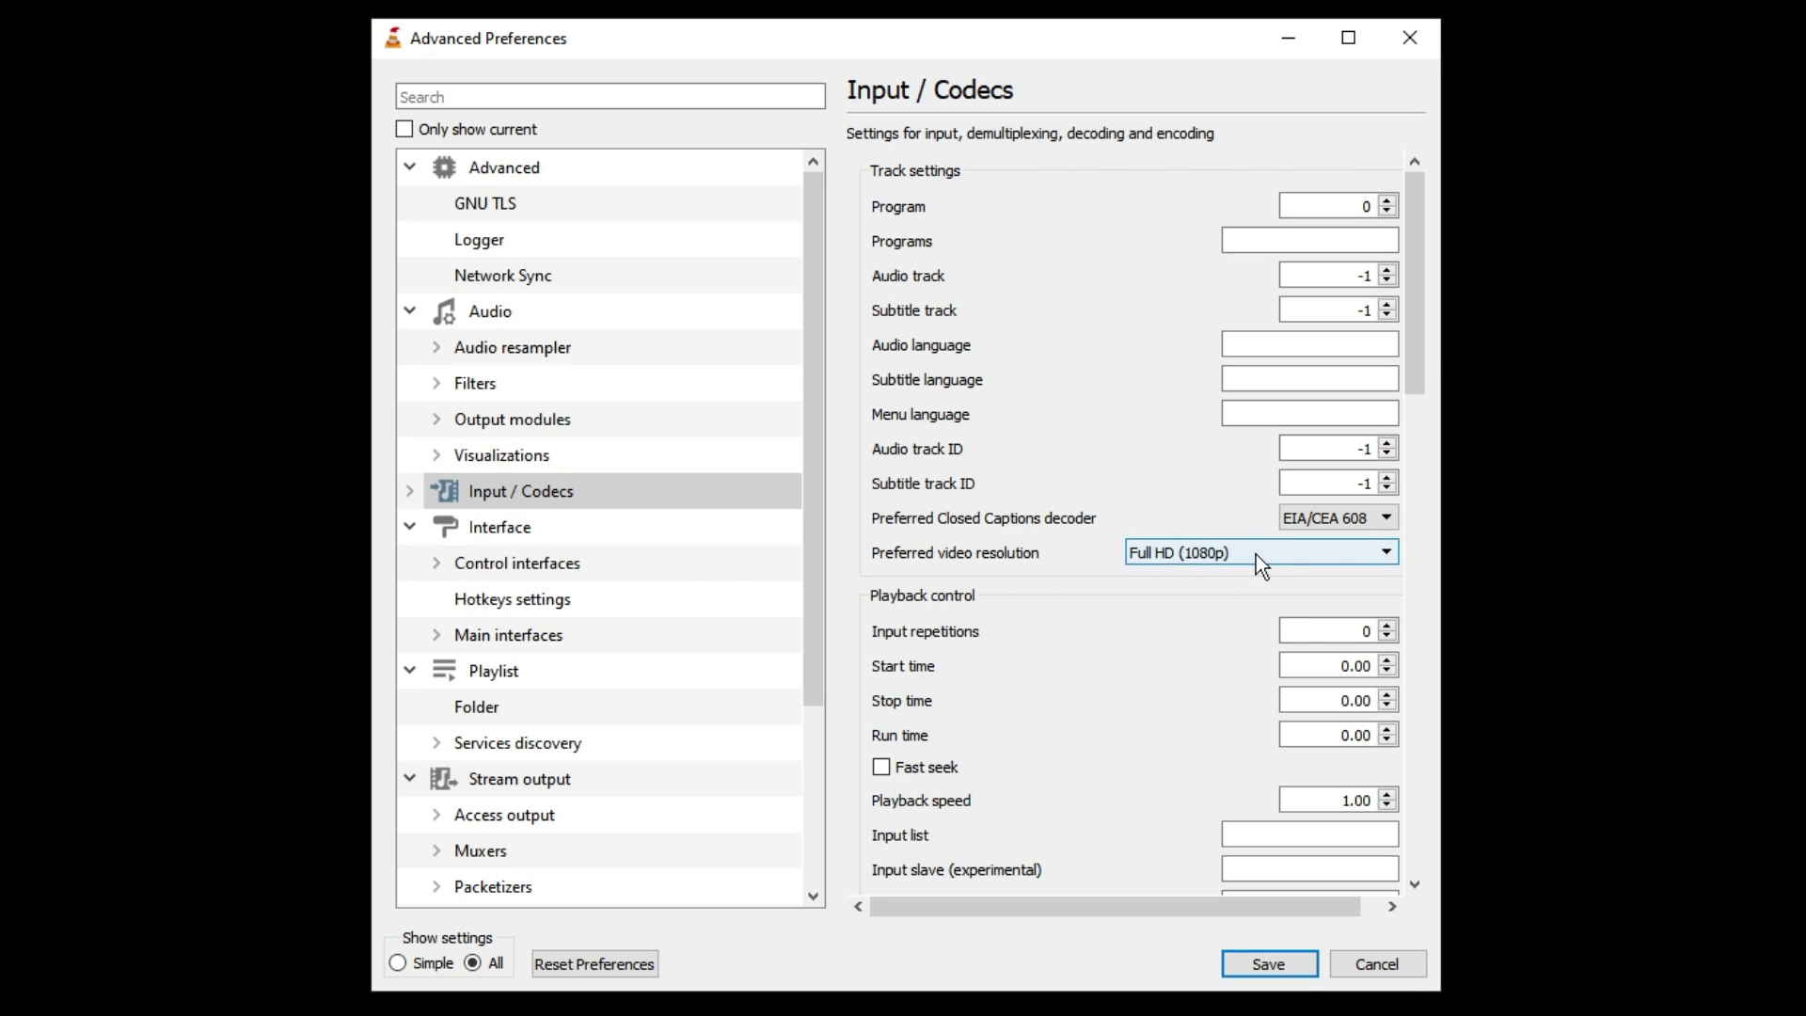
{"action": "left_click", "coordinate": [1256, 555]}
{"action": "left_click", "coordinate": [1217, 576]}
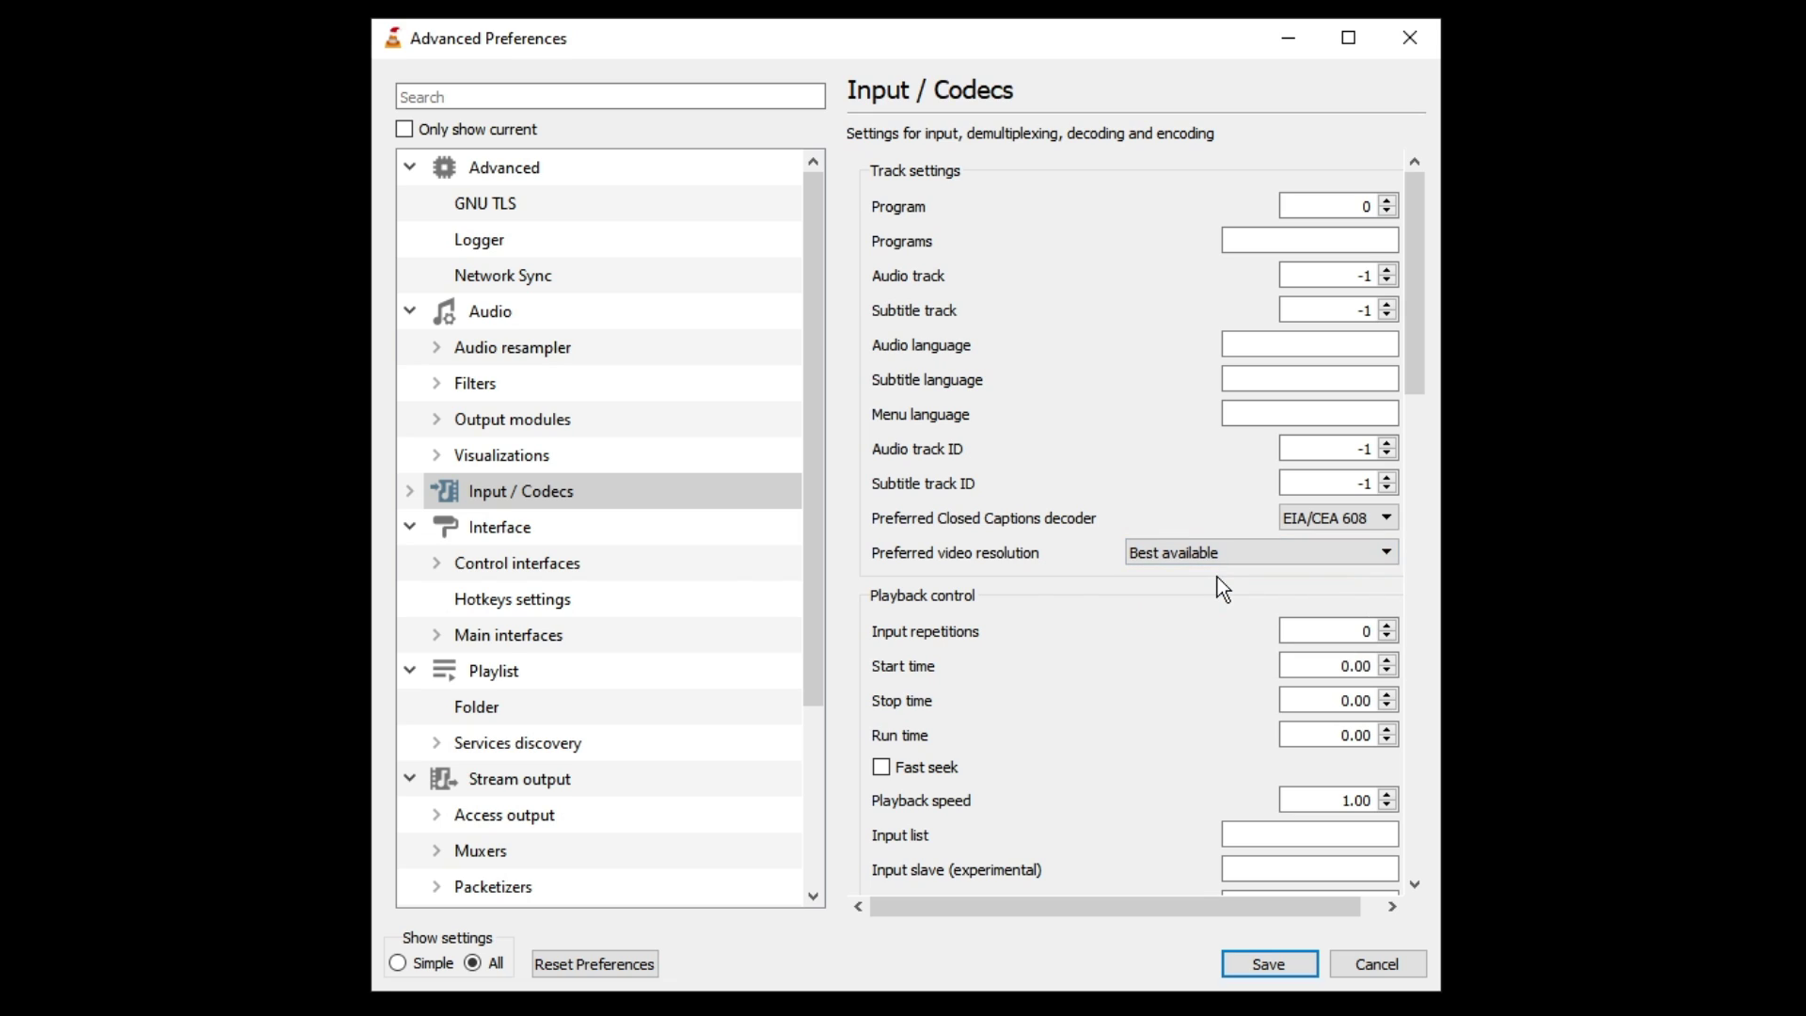
Step: Set the file caching value in the advanced Input / Codecs settings to 2000 ms
{"action": "double_click", "coordinate": [575, 500]}
{"action": "scroll", "coordinate": [1030, 535], "scroll_direction": "down", "scroll_amount": 7}
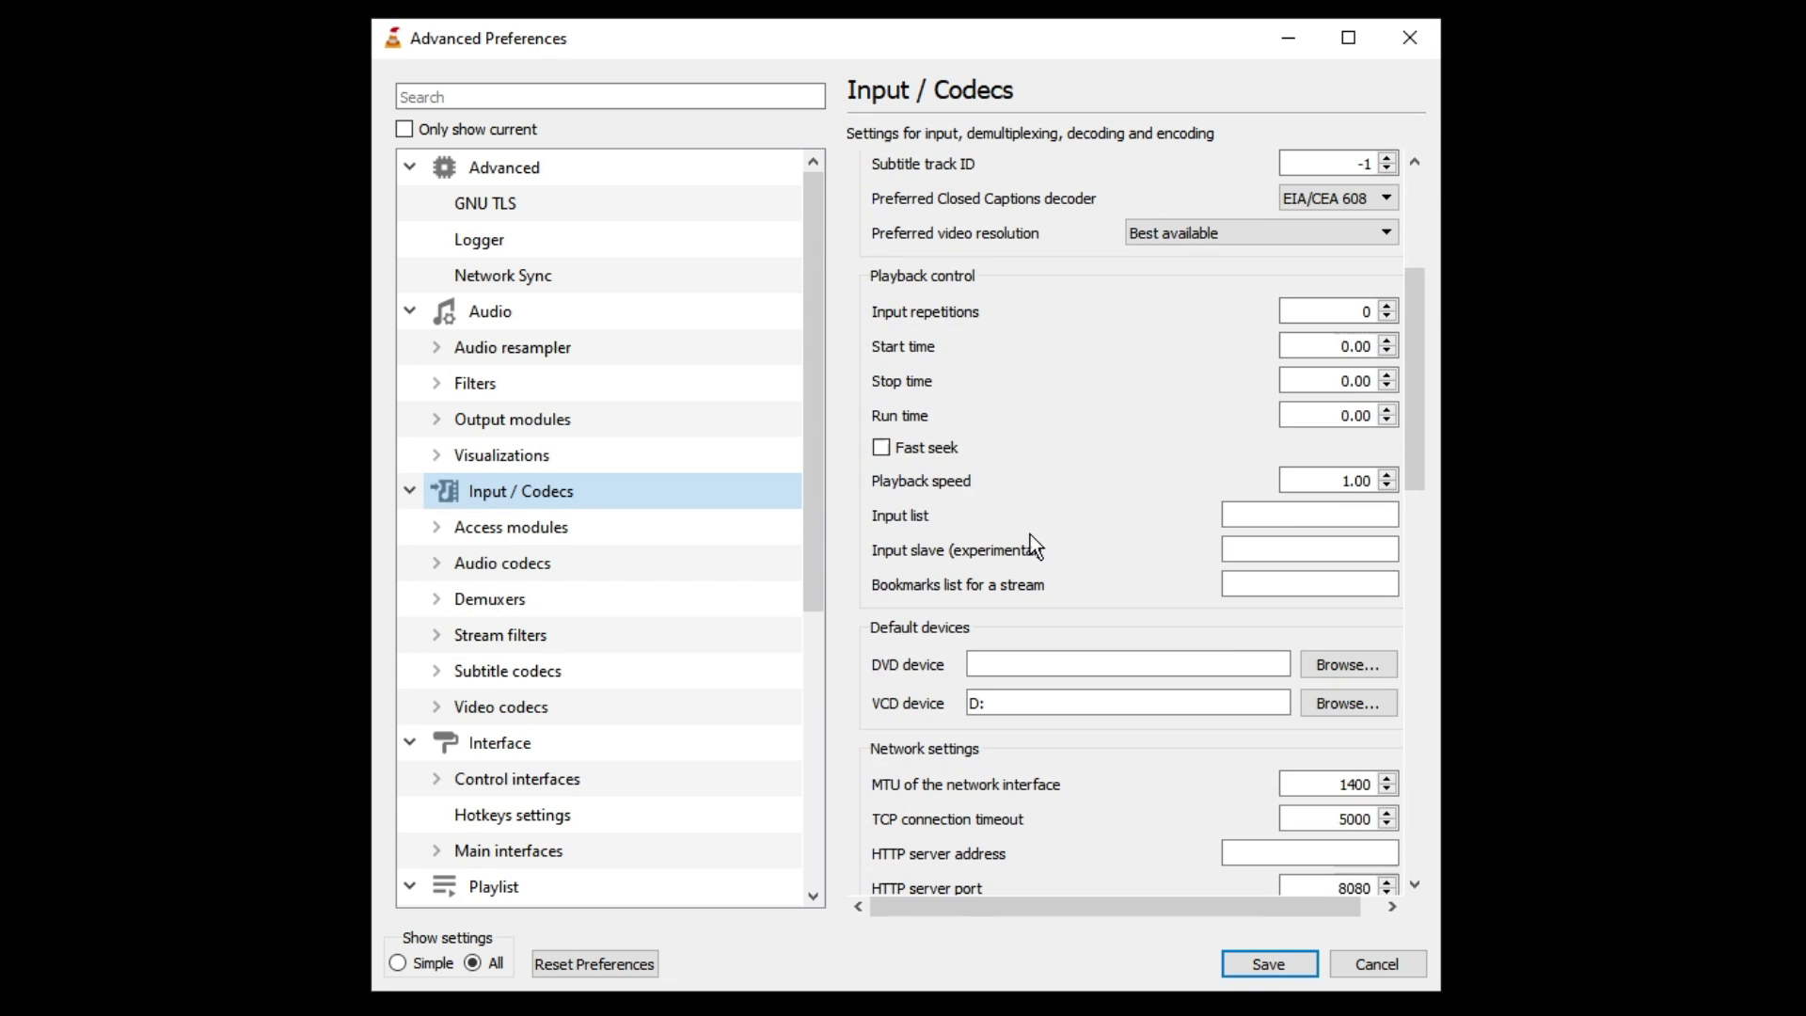
{"action": "scroll", "coordinate": [1030, 535], "scroll_direction": "down", "scroll_amount": 10}
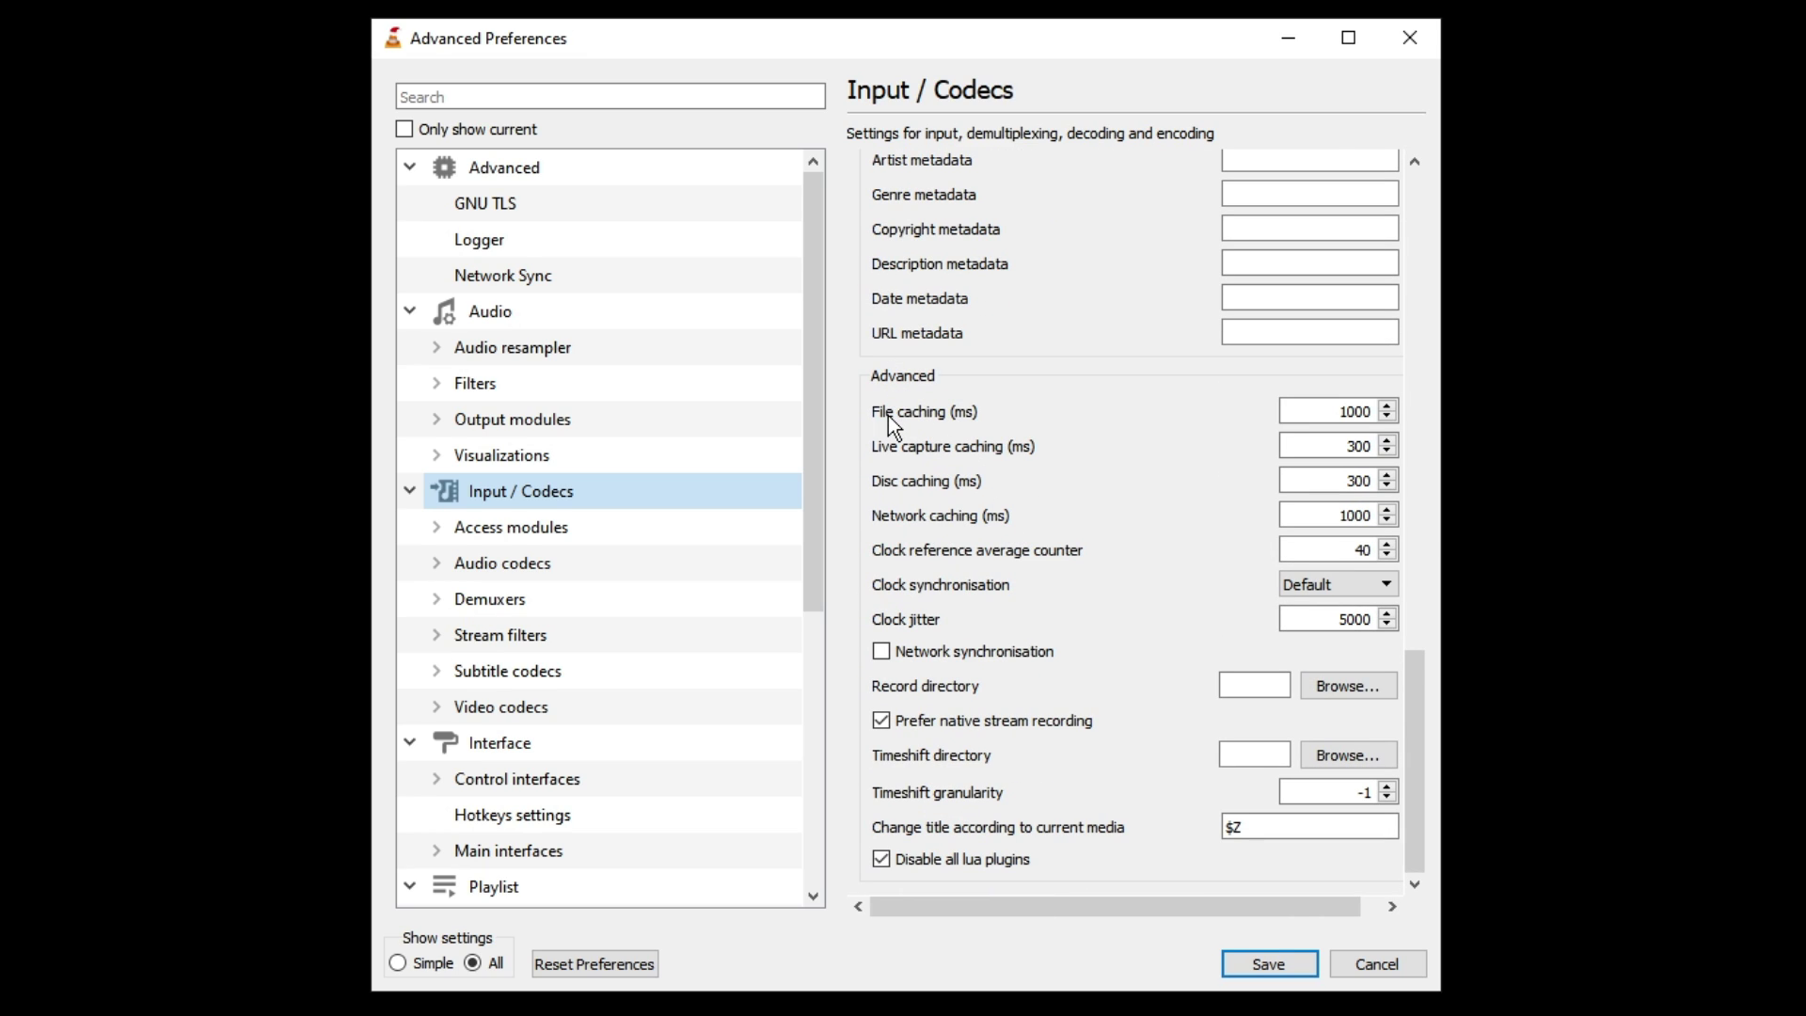
{"action": "mouse_move", "coordinate": [904, 417]}
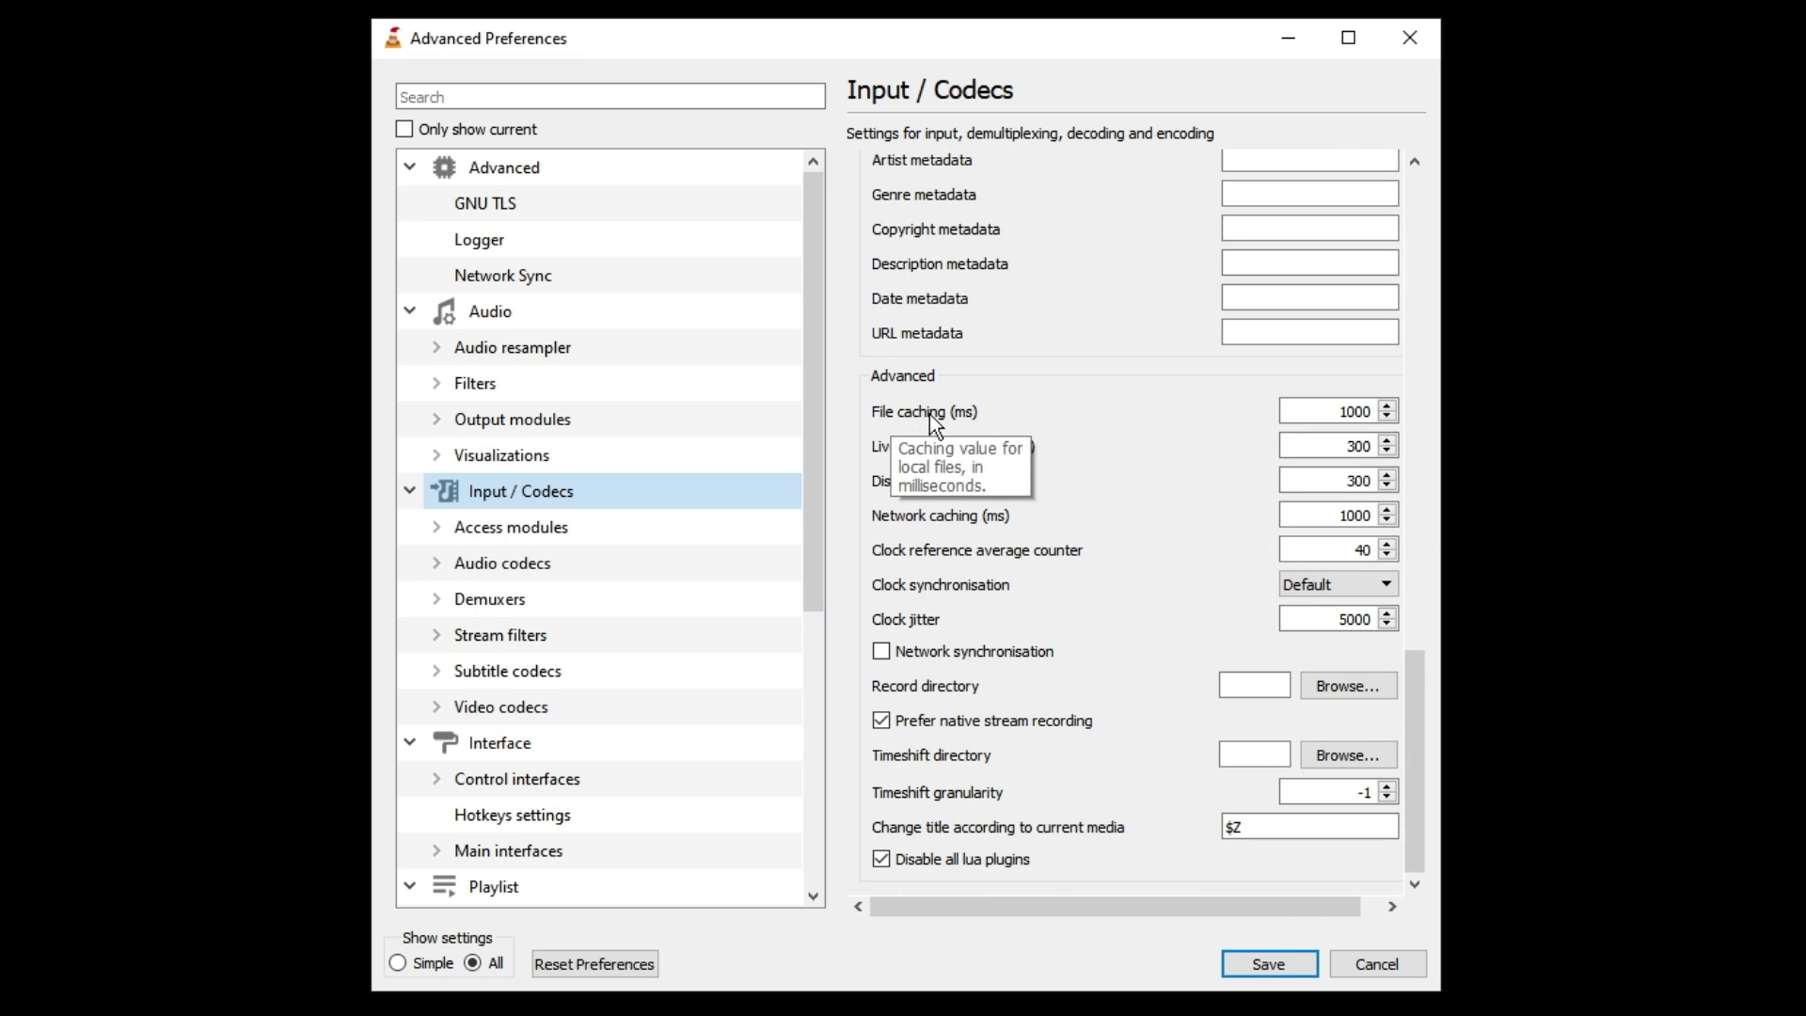
{"action": "left_click_drag", "start_coordinate": [1326, 411], "coordinate": [1367, 411]}
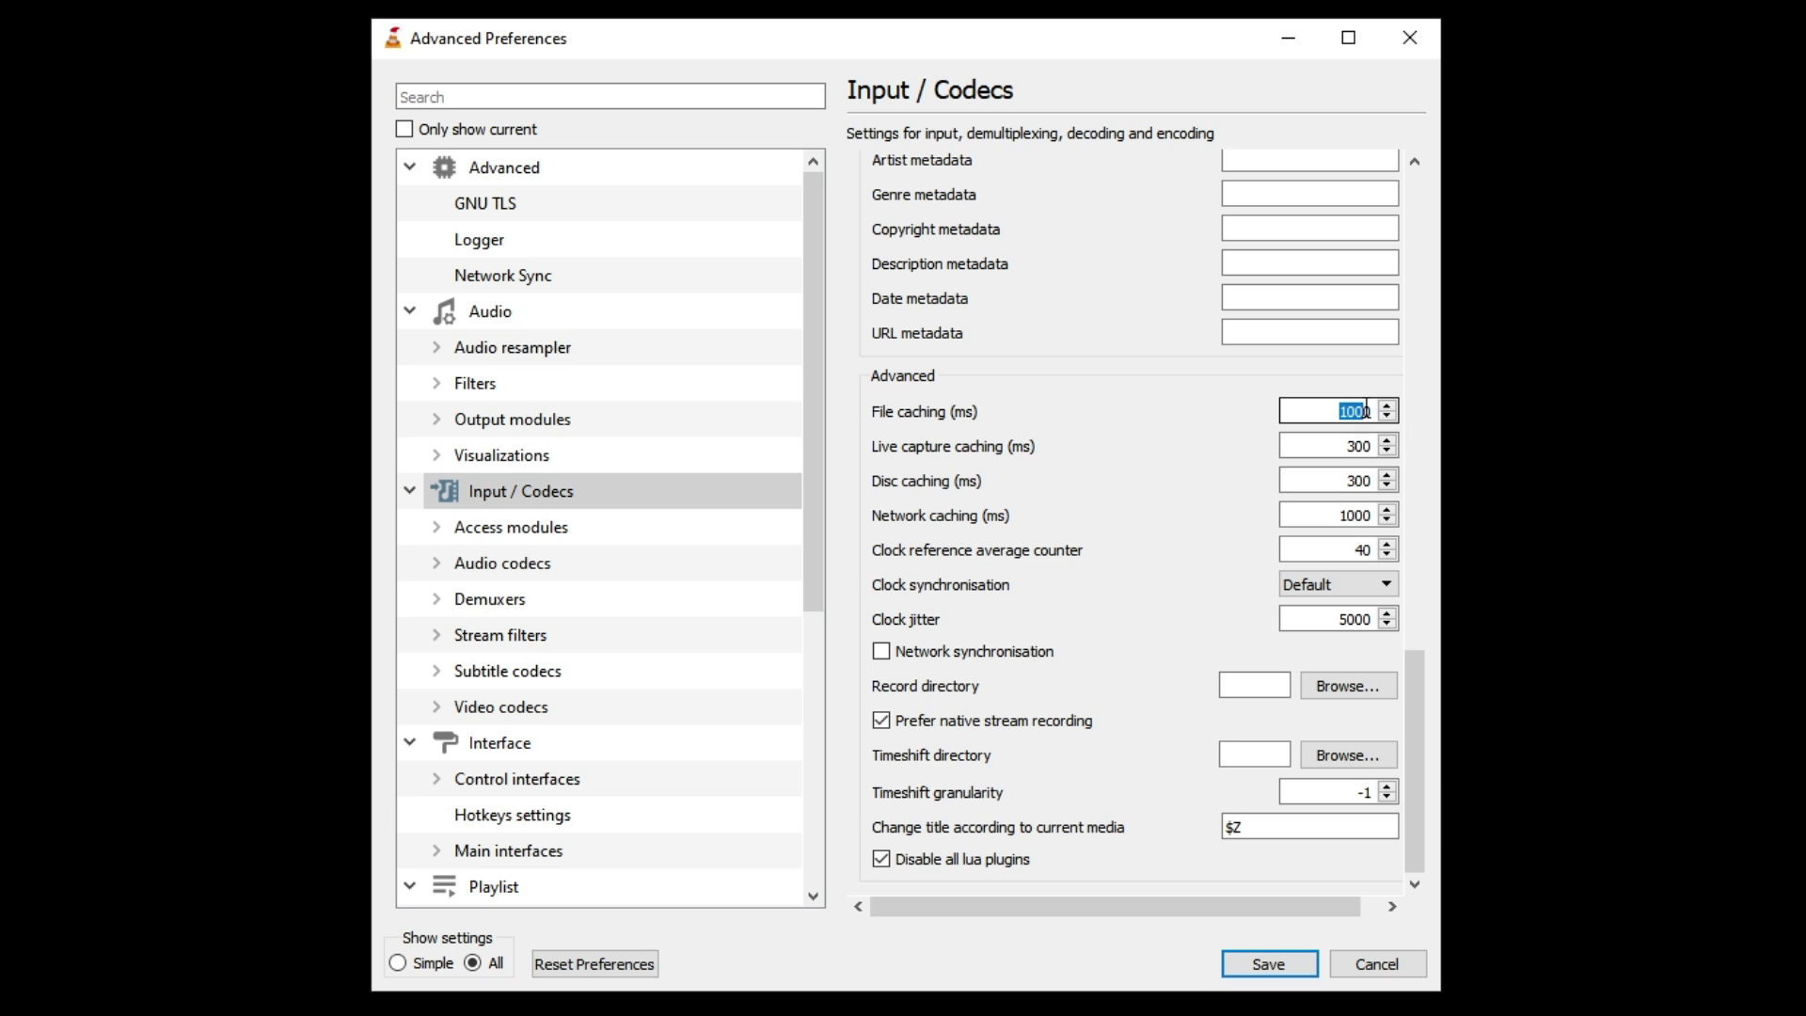
{"action": "left_click", "coordinate": [1332, 417]}
{"action": "left_click_drag", "start_coordinate": [1332, 418], "coordinate": [1393, 413]}
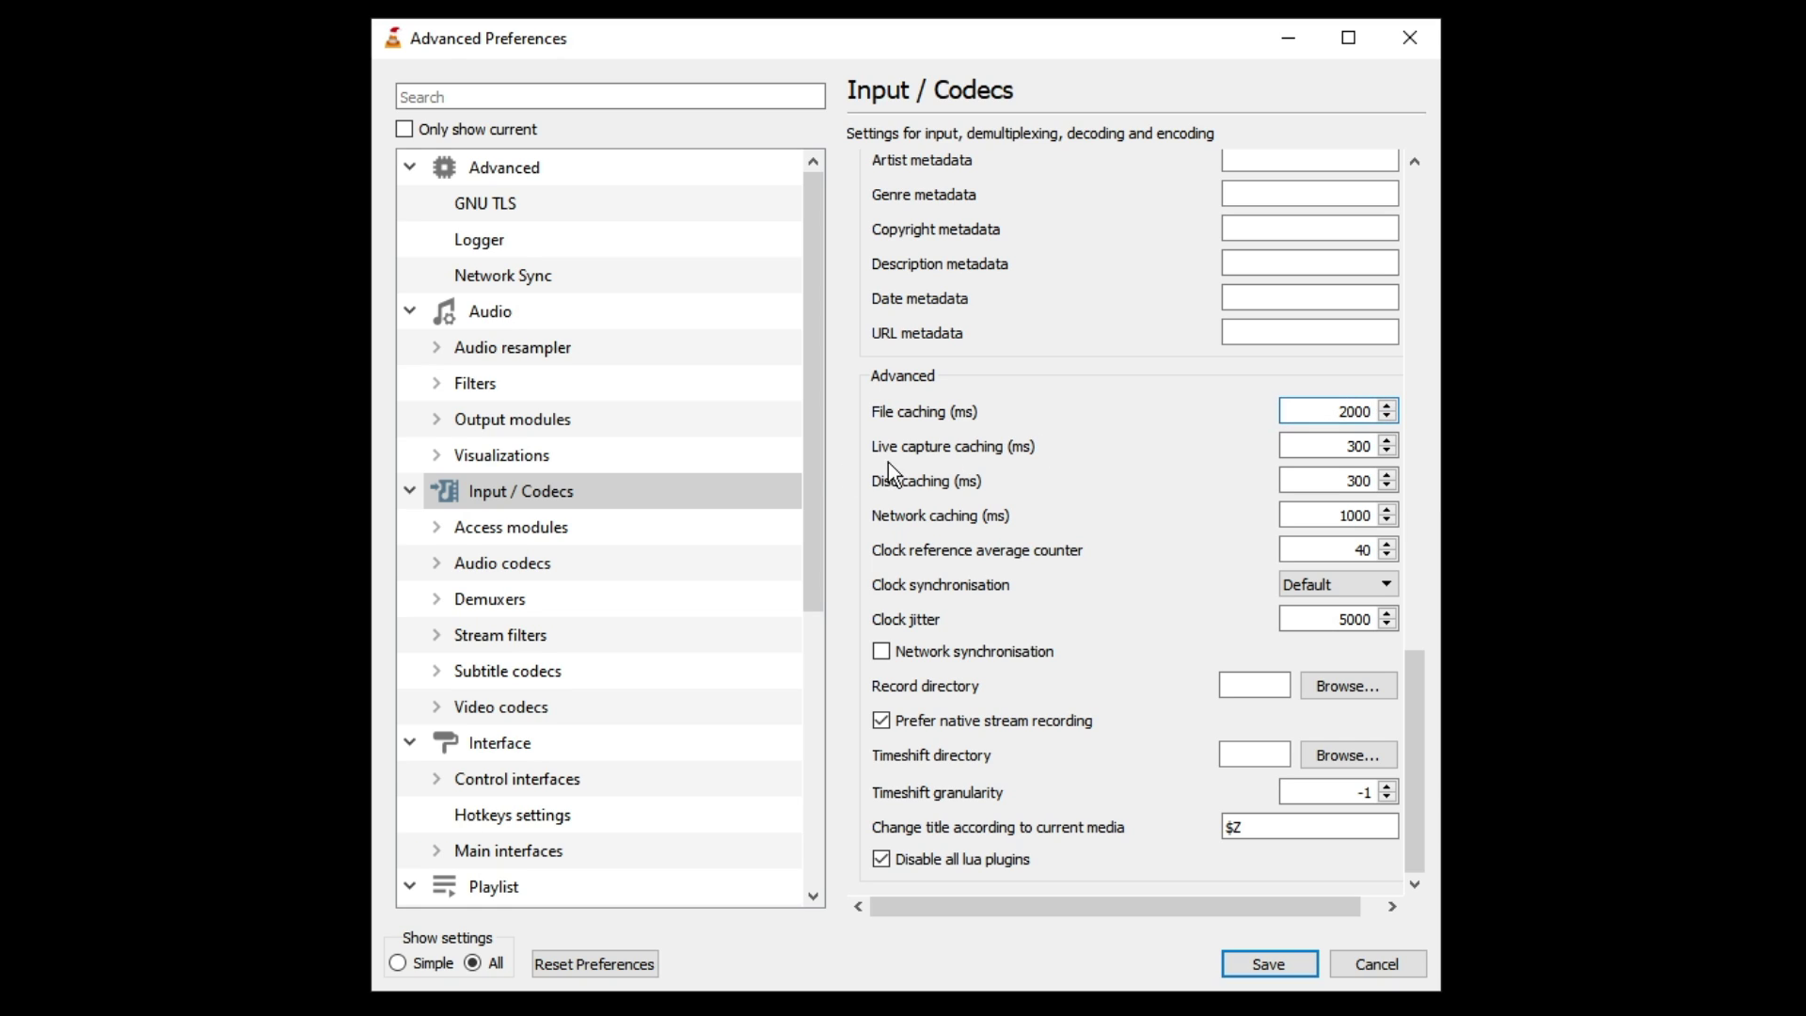
Step: Set the FFmpeg video codec's number of decoding threads to 2
{"action": "double_click", "coordinate": [511, 489]}
{"action": "double_click", "coordinate": [511, 489]}
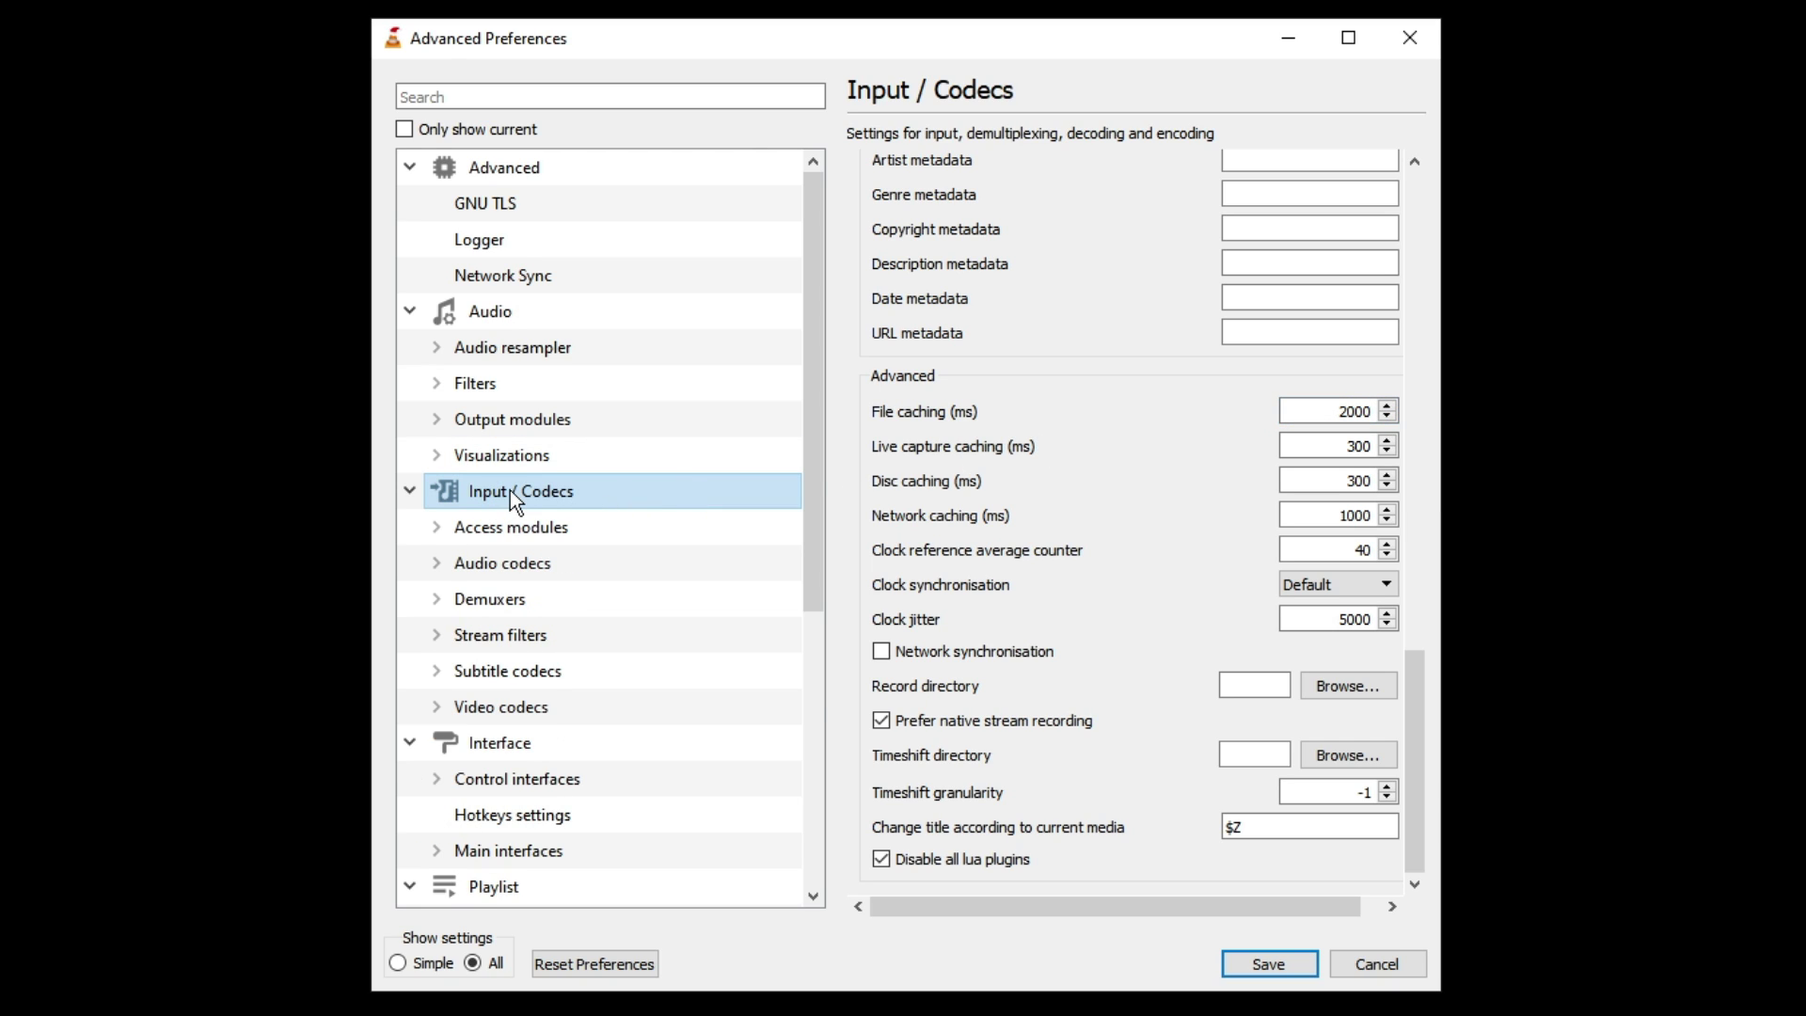
{"action": "double_click", "coordinate": [532, 713]}
{"action": "scroll", "coordinate": [532, 710], "scroll_direction": "down", "scroll_amount": 3}
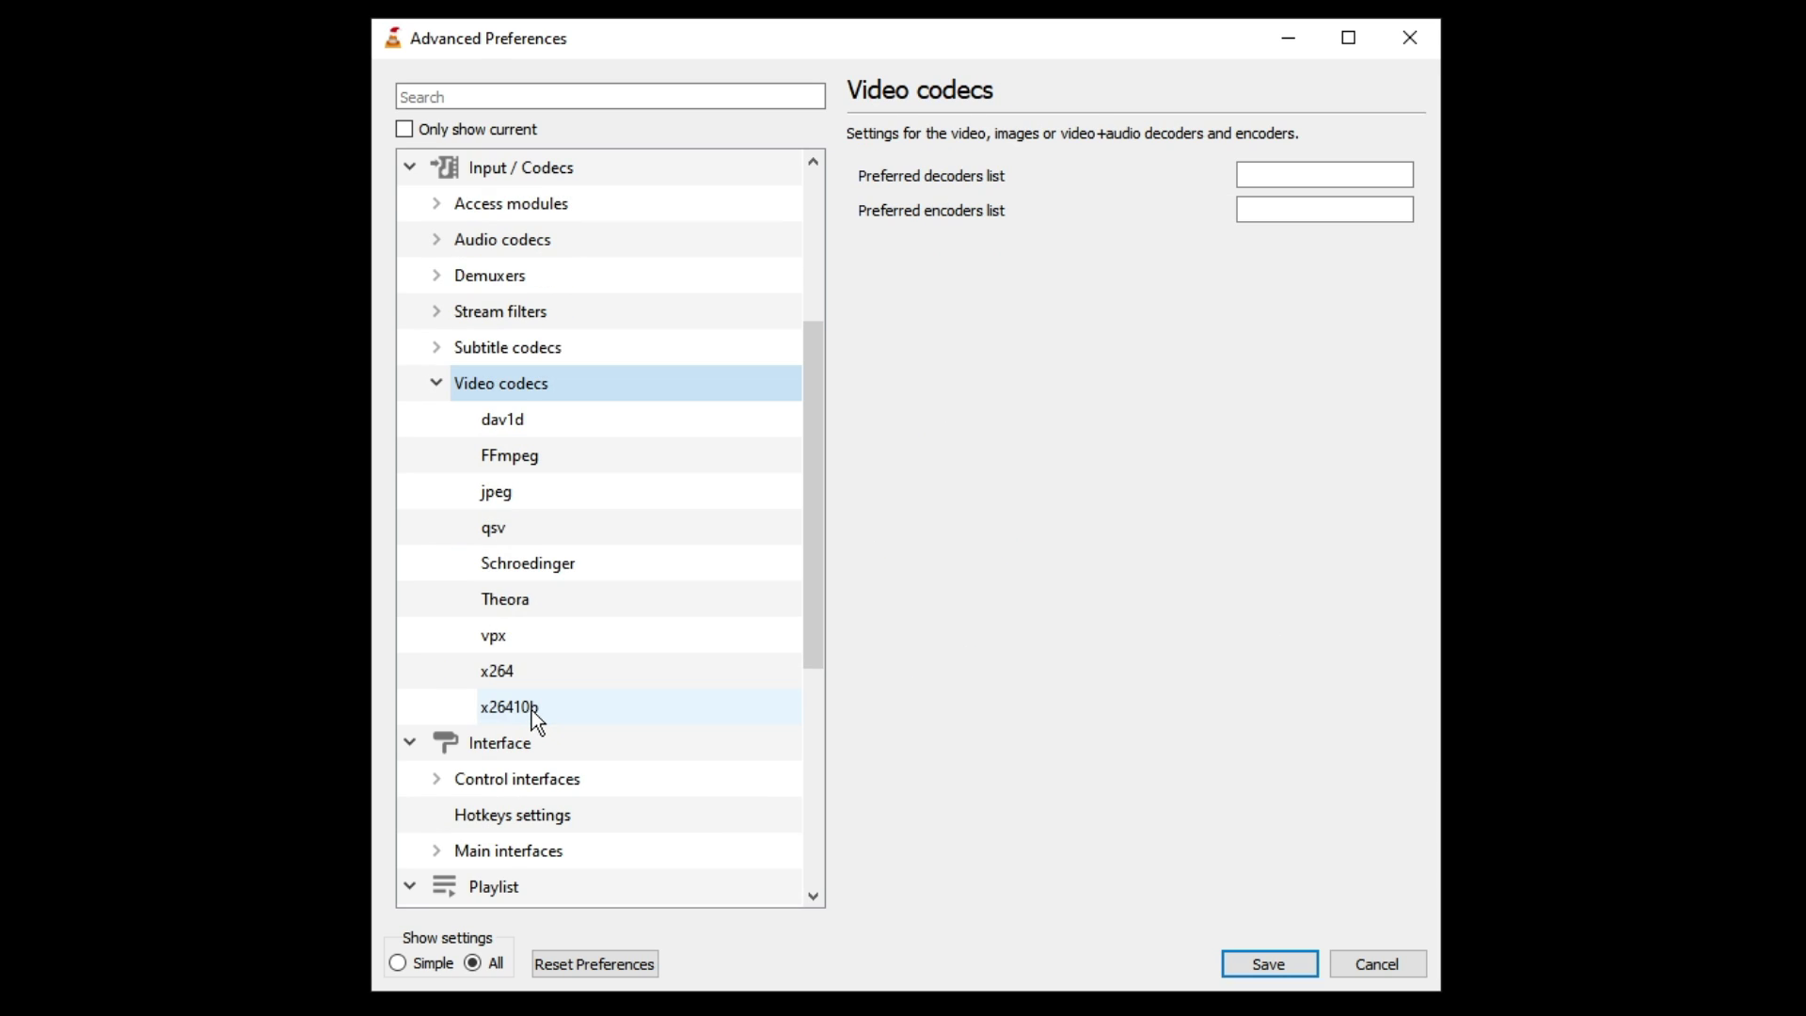
{"action": "left_click", "coordinate": [540, 461]}
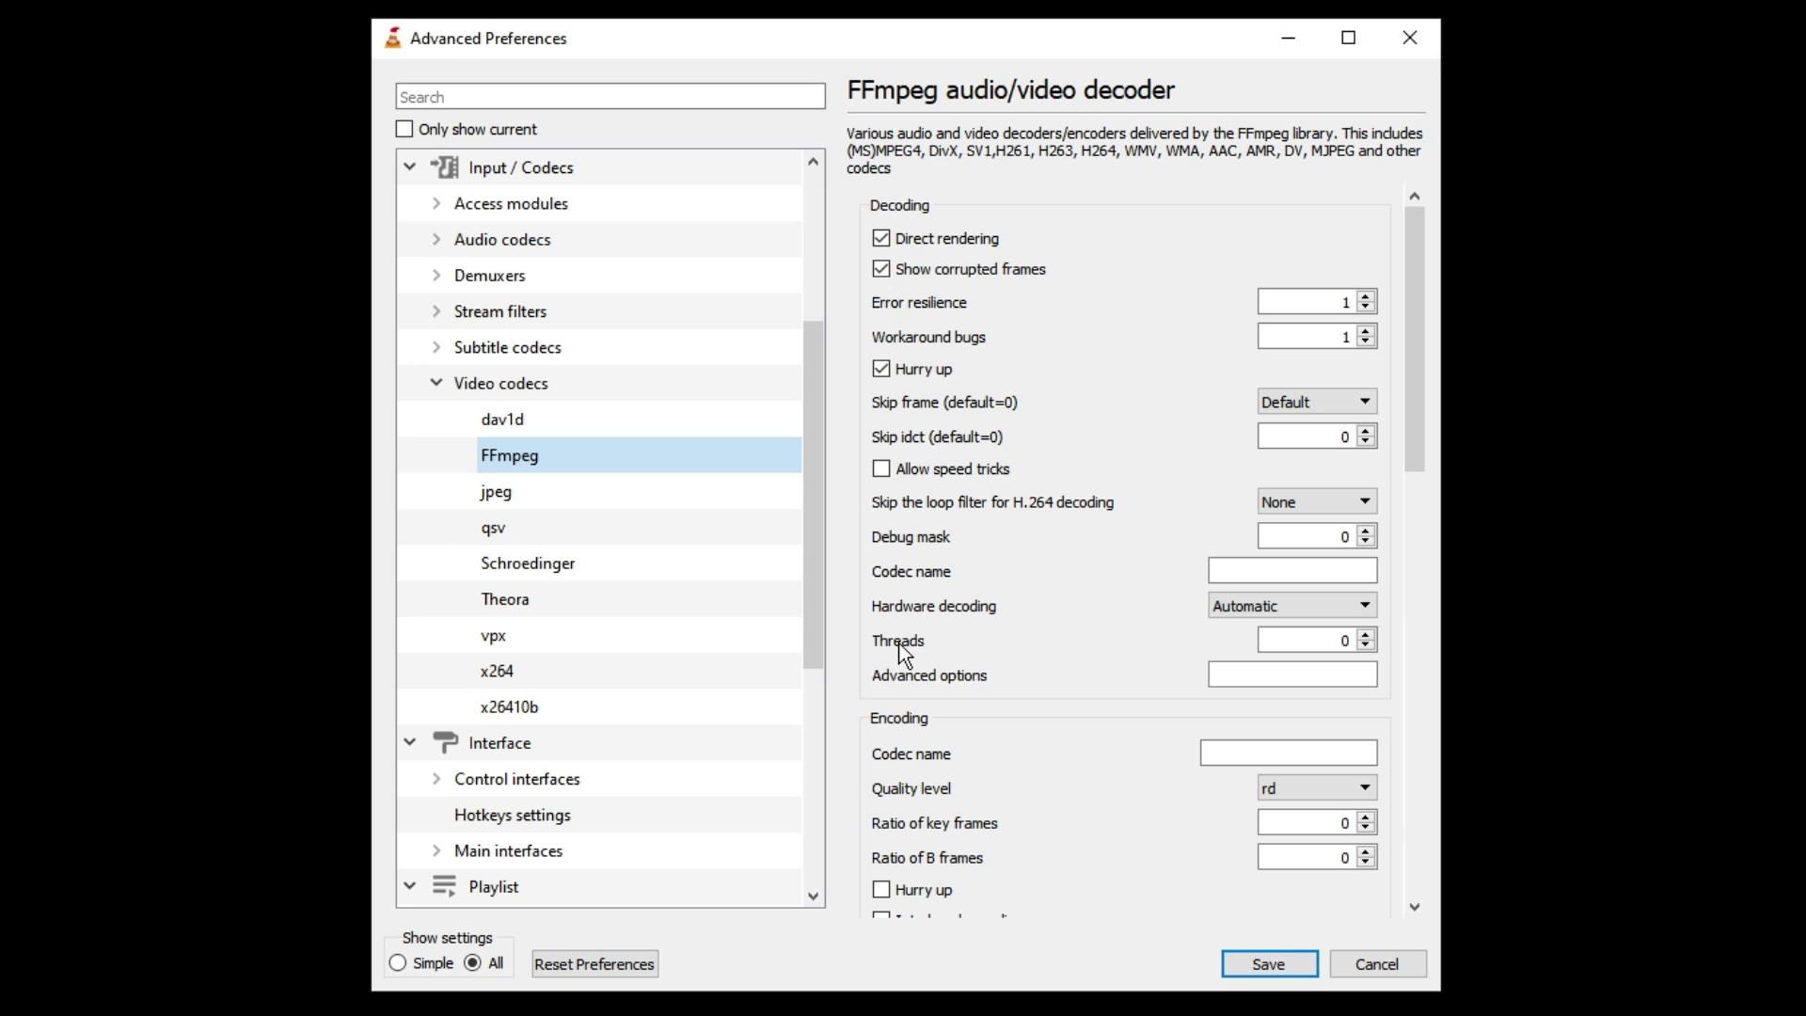
{"action": "mouse_move", "coordinate": [905, 655]}
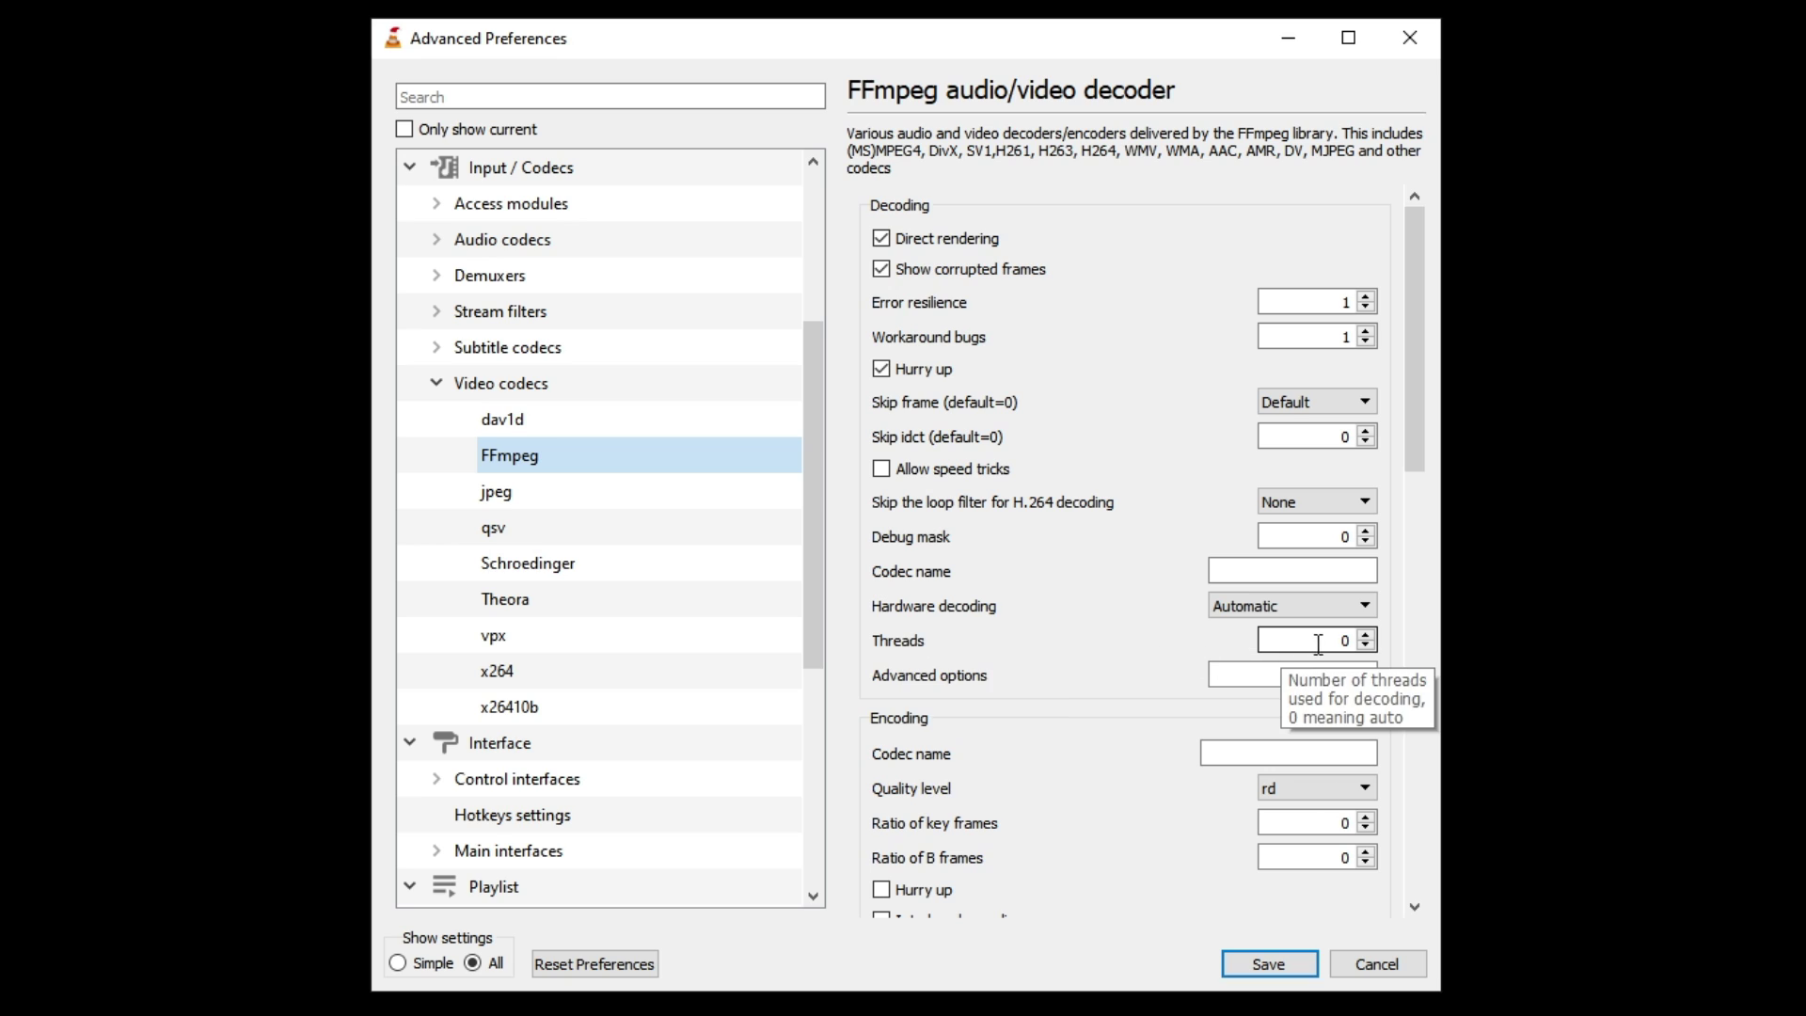
{"action": "double_click", "coordinate": [1354, 641]}
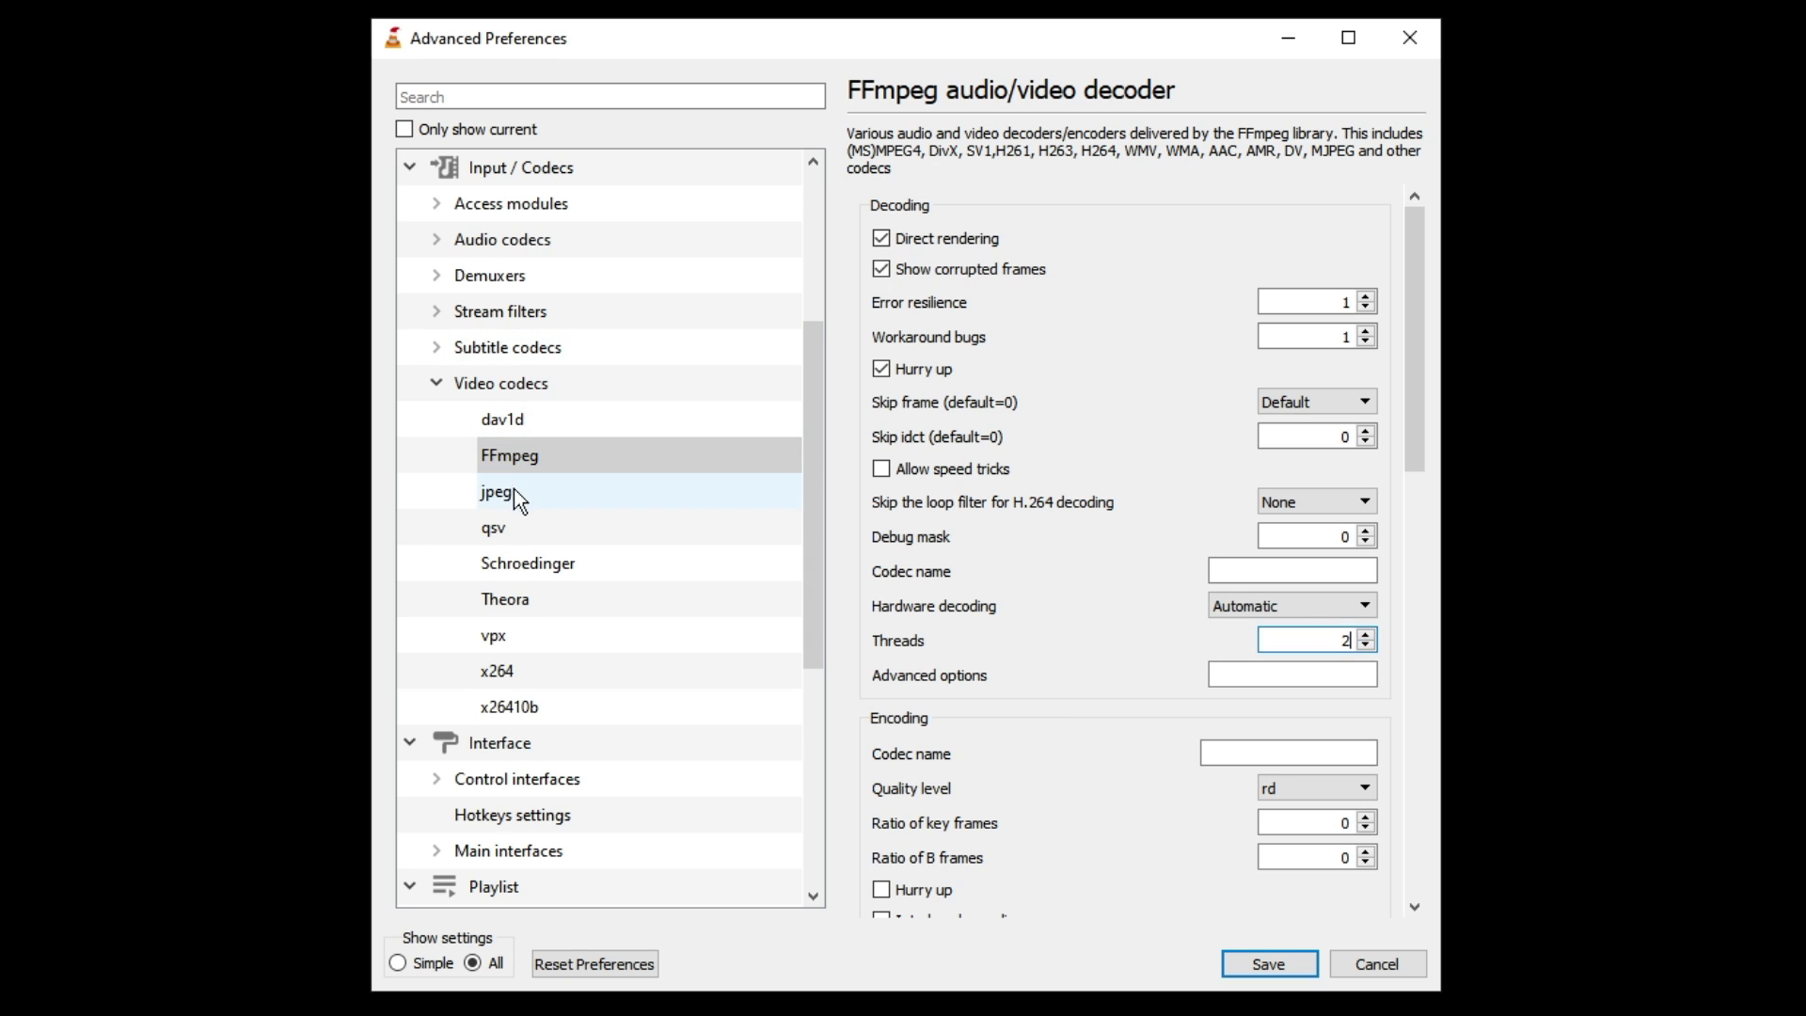
Step: Set the number of reference frames for the x264 video codec to 3
{"action": "left_click", "coordinate": [513, 675]}
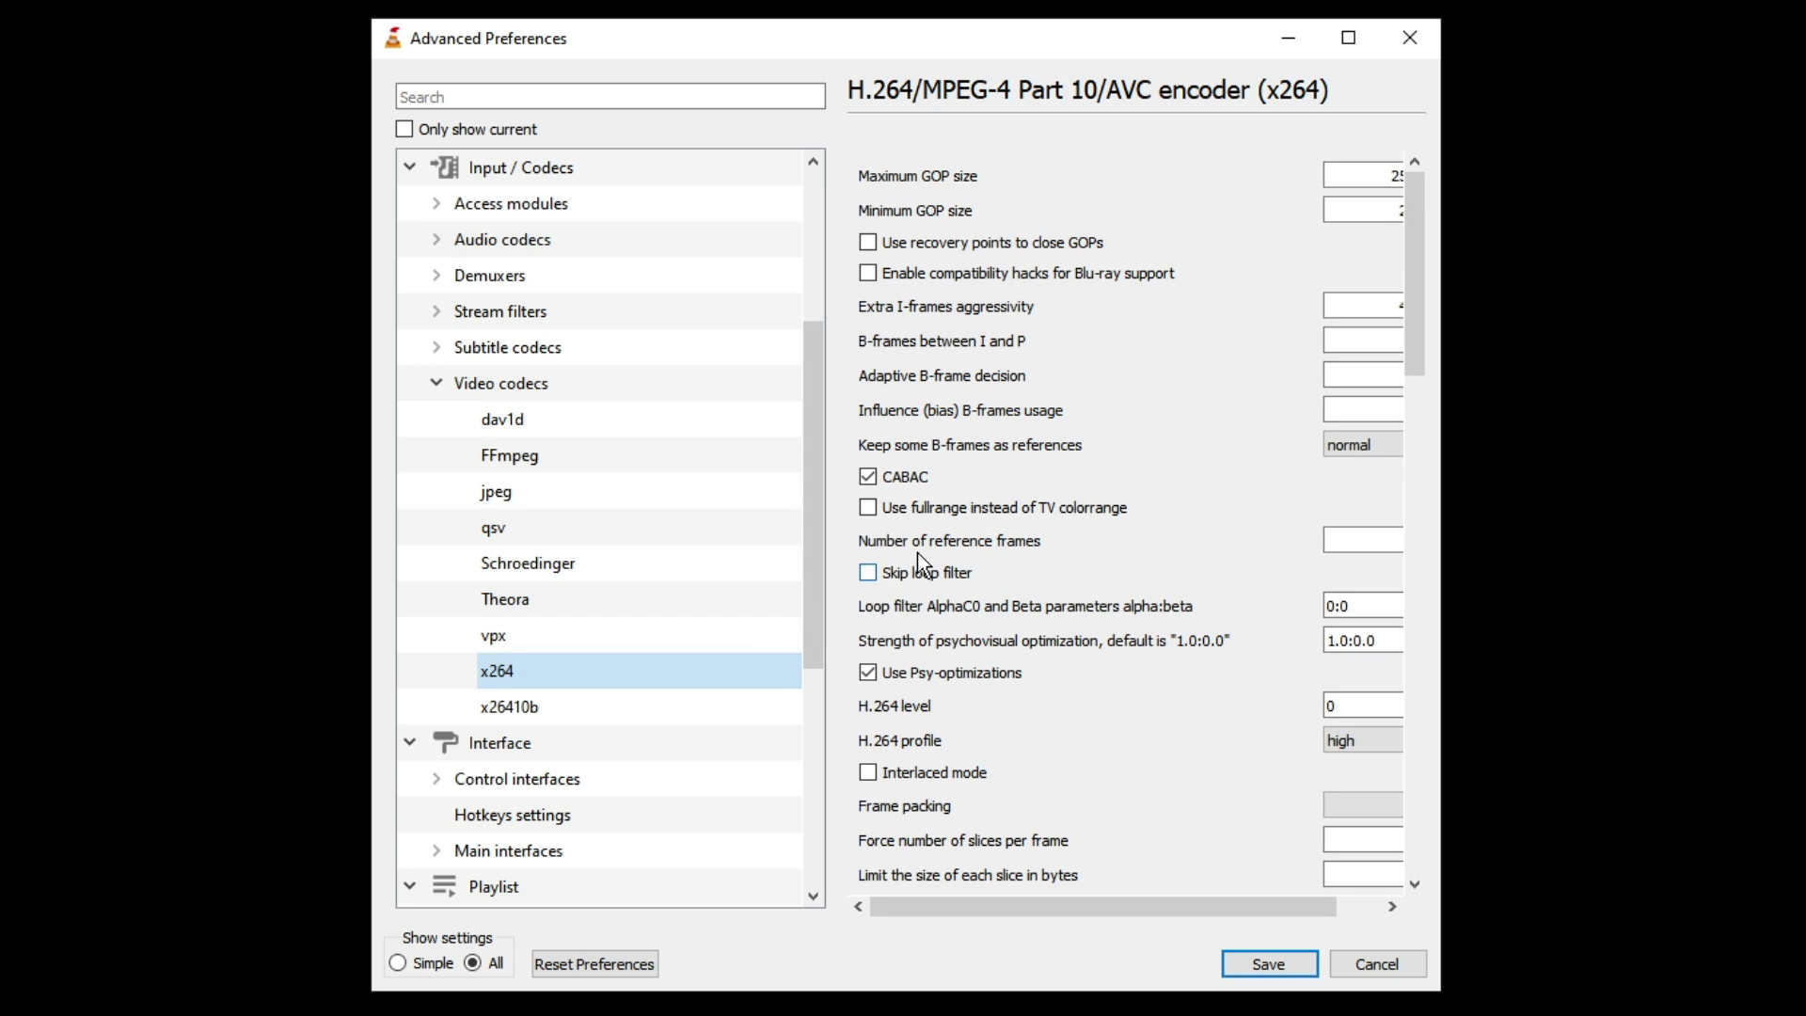
{"action": "mouse_move", "coordinate": [914, 547]}
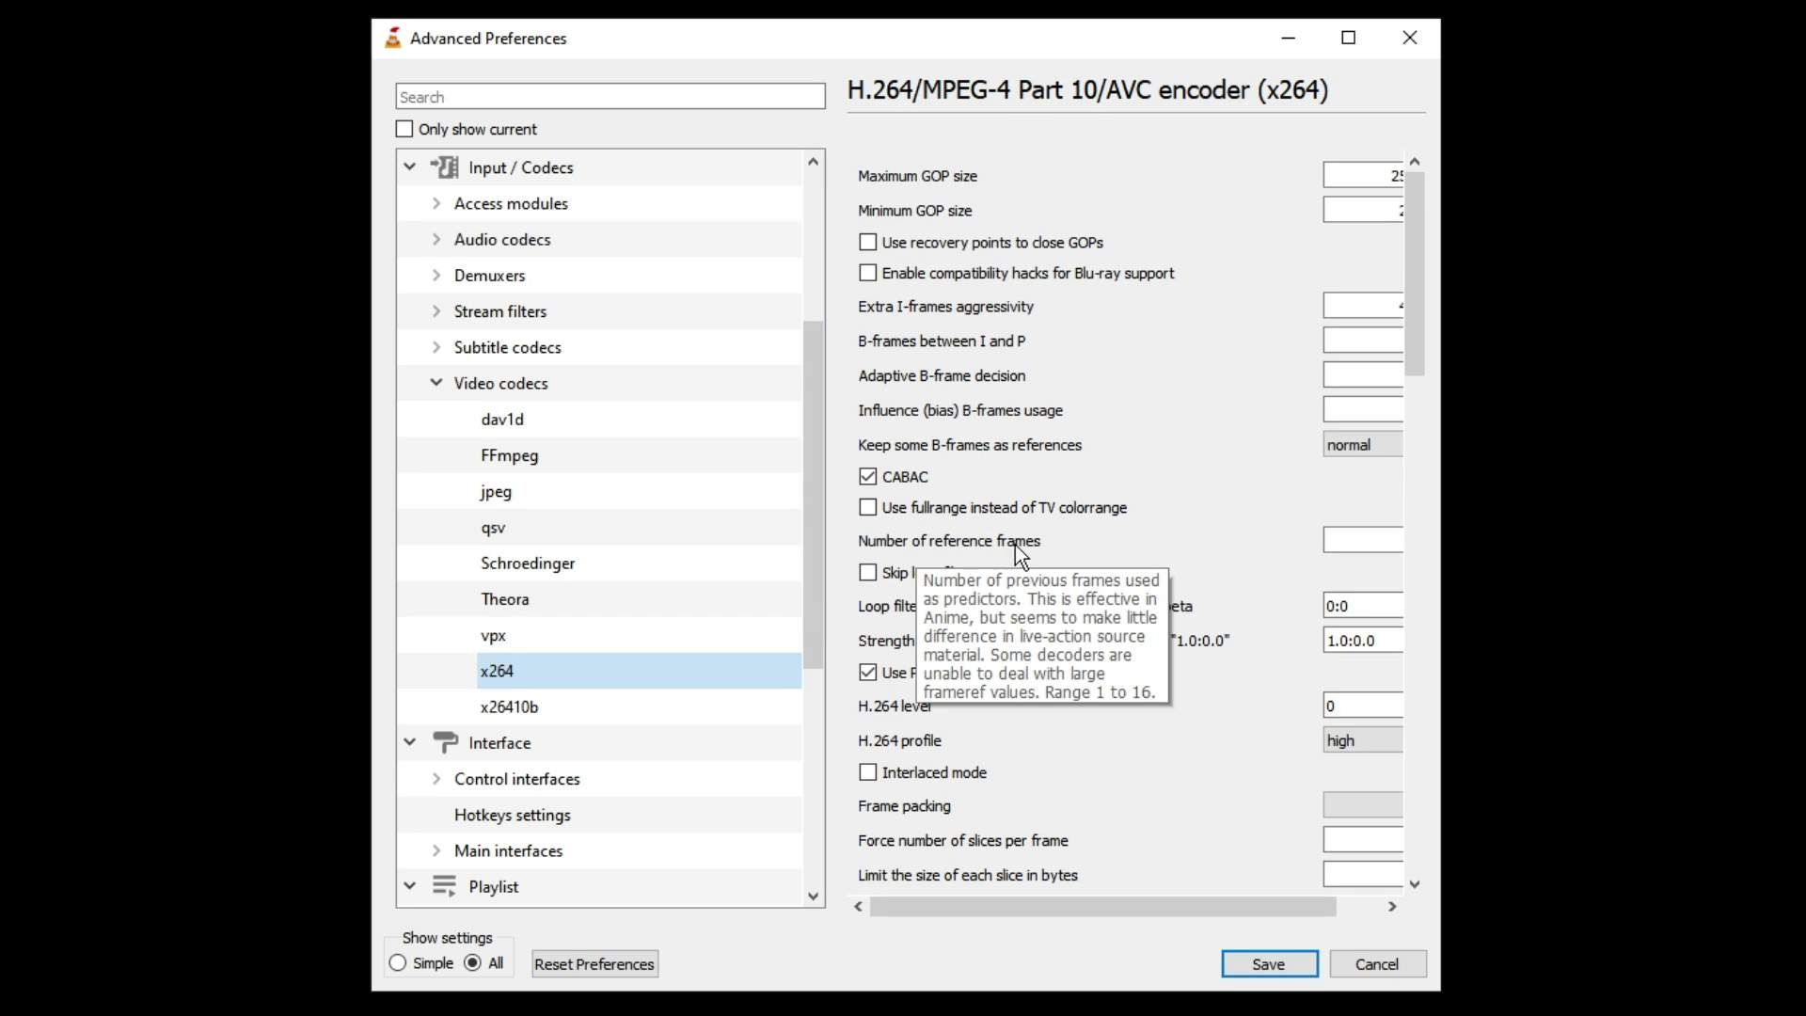
{"action": "left_click_drag", "start_coordinate": [1063, 909], "coordinate": [1185, 903]}
{"action": "left_click", "coordinate": [1354, 541]}
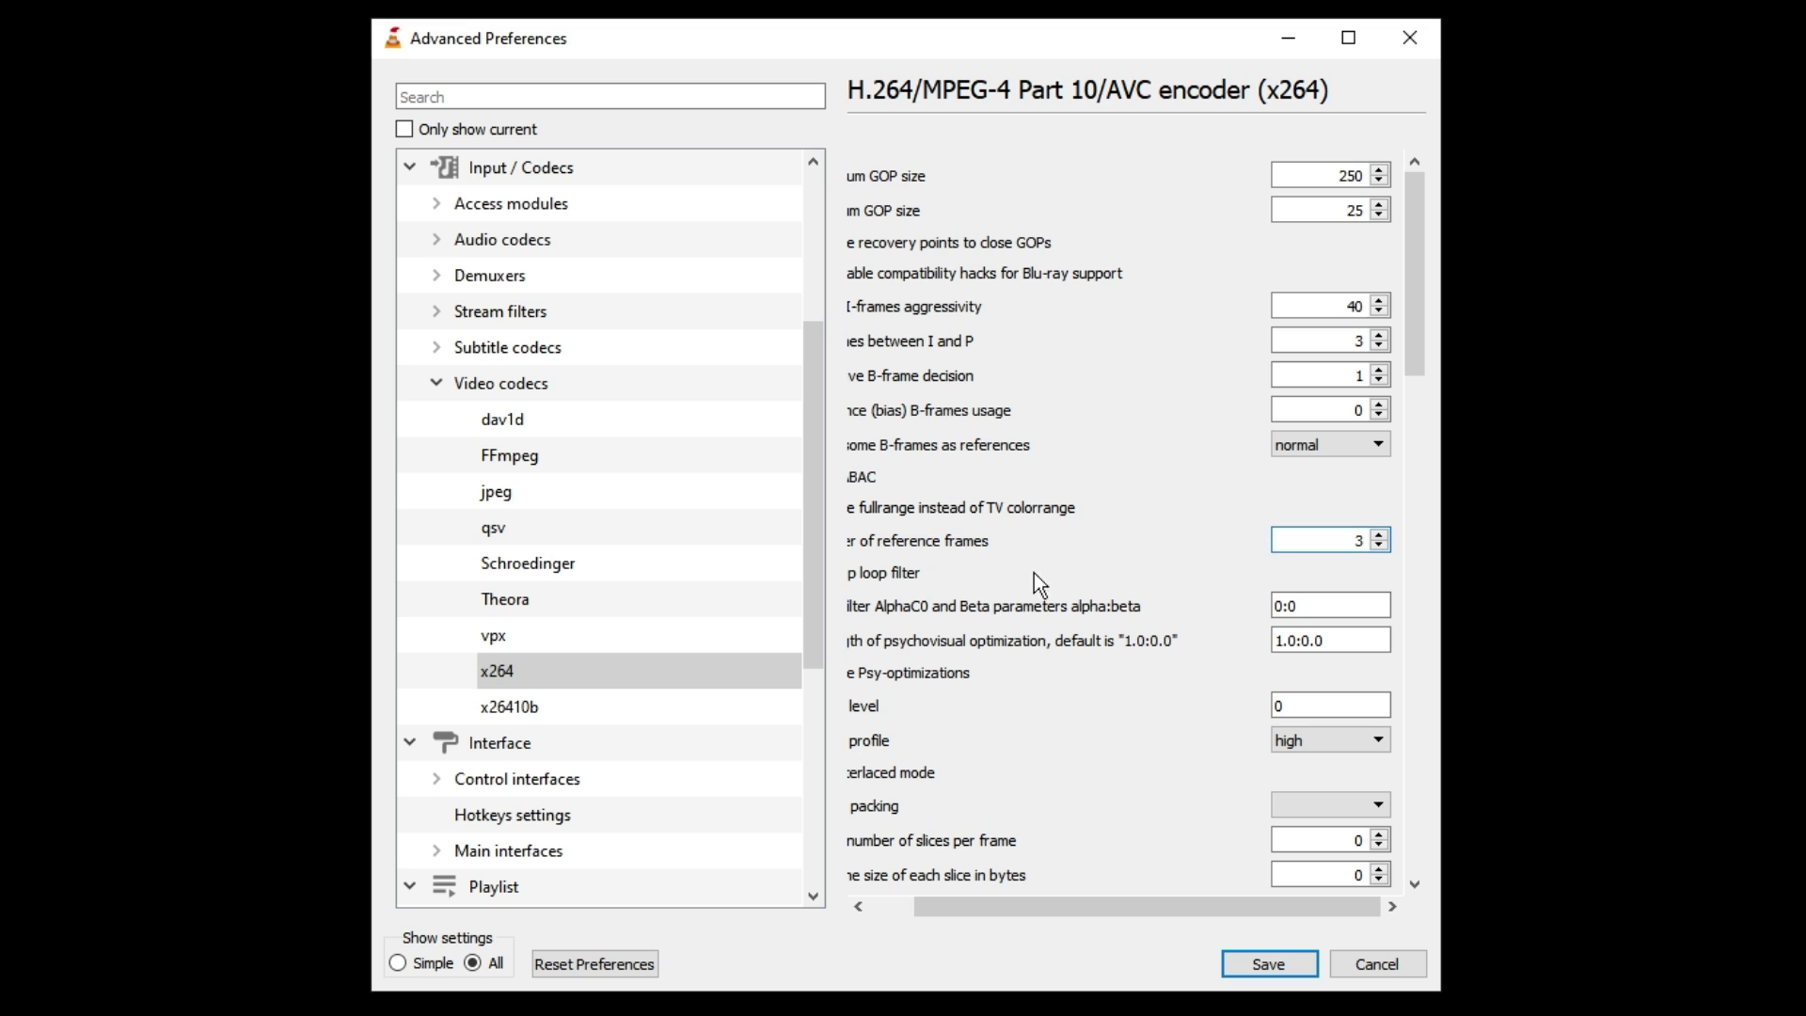
Step: Select Automatic as the video output module and save the preferences
{"action": "scroll", "coordinate": [615, 589], "scroll_direction": "down", "scroll_amount": 4}
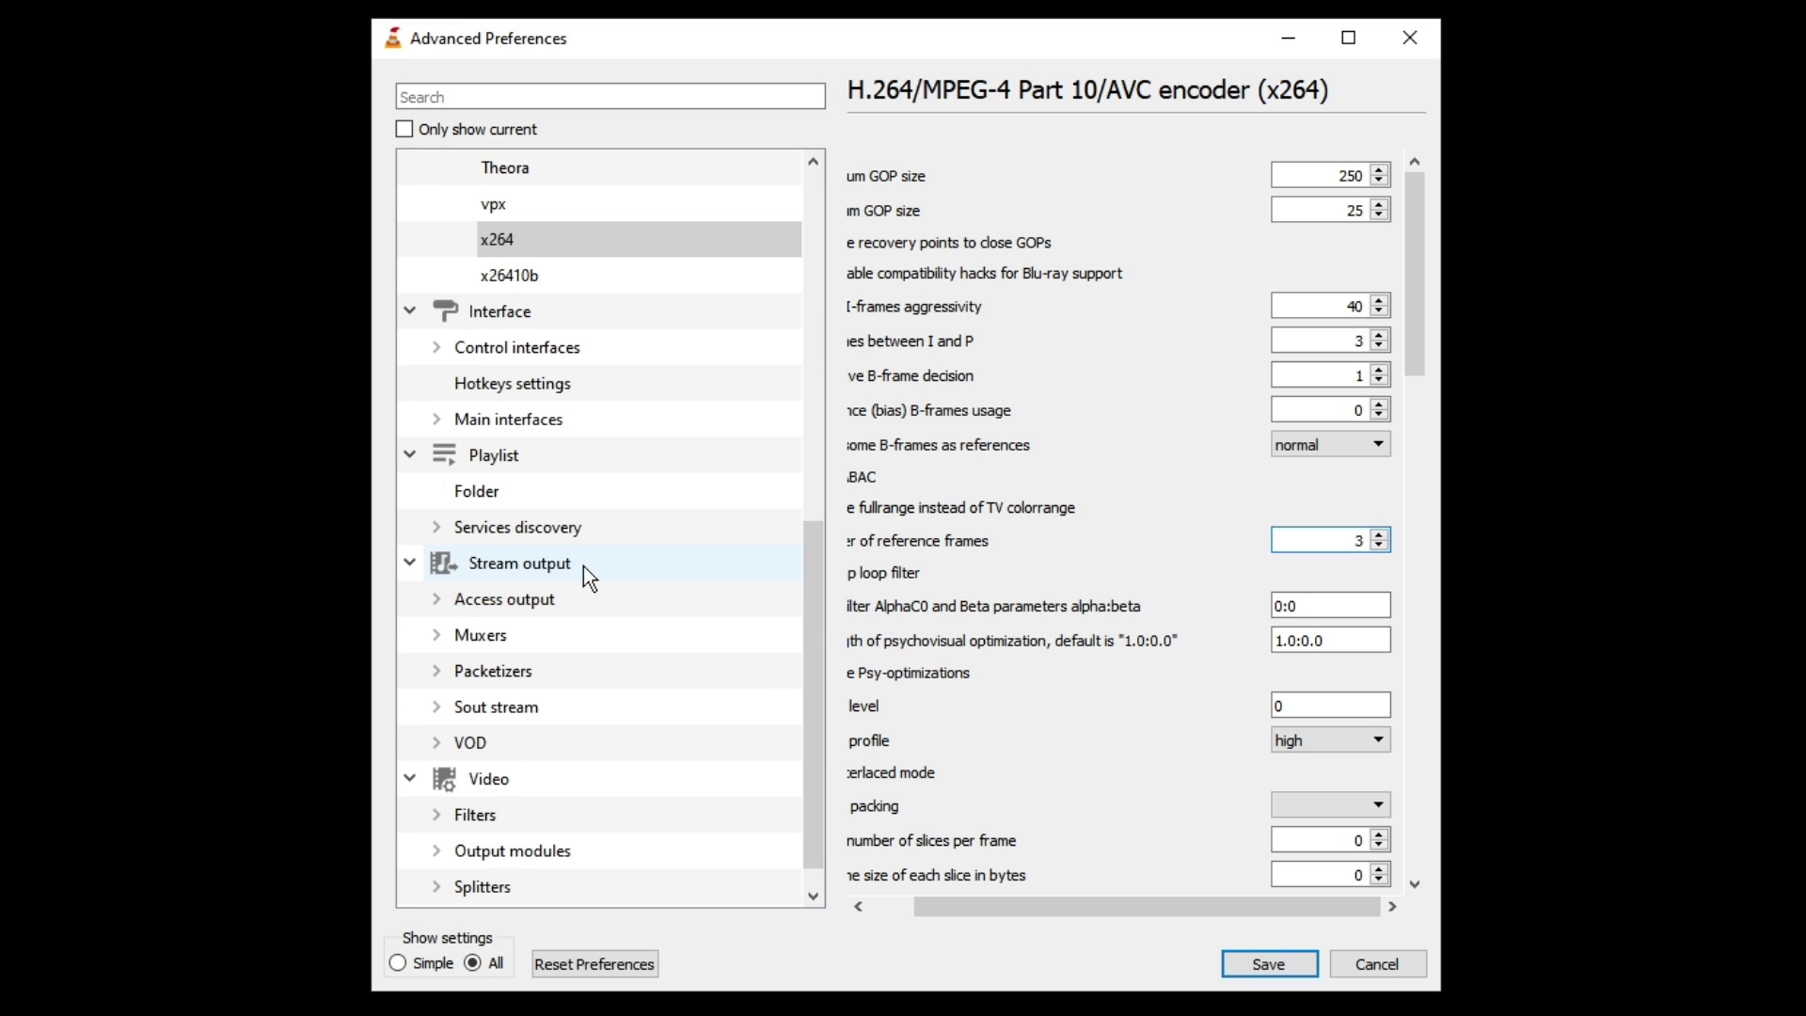
{"action": "scroll", "coordinate": [579, 563], "scroll_direction": "down", "scroll_amount": 1}
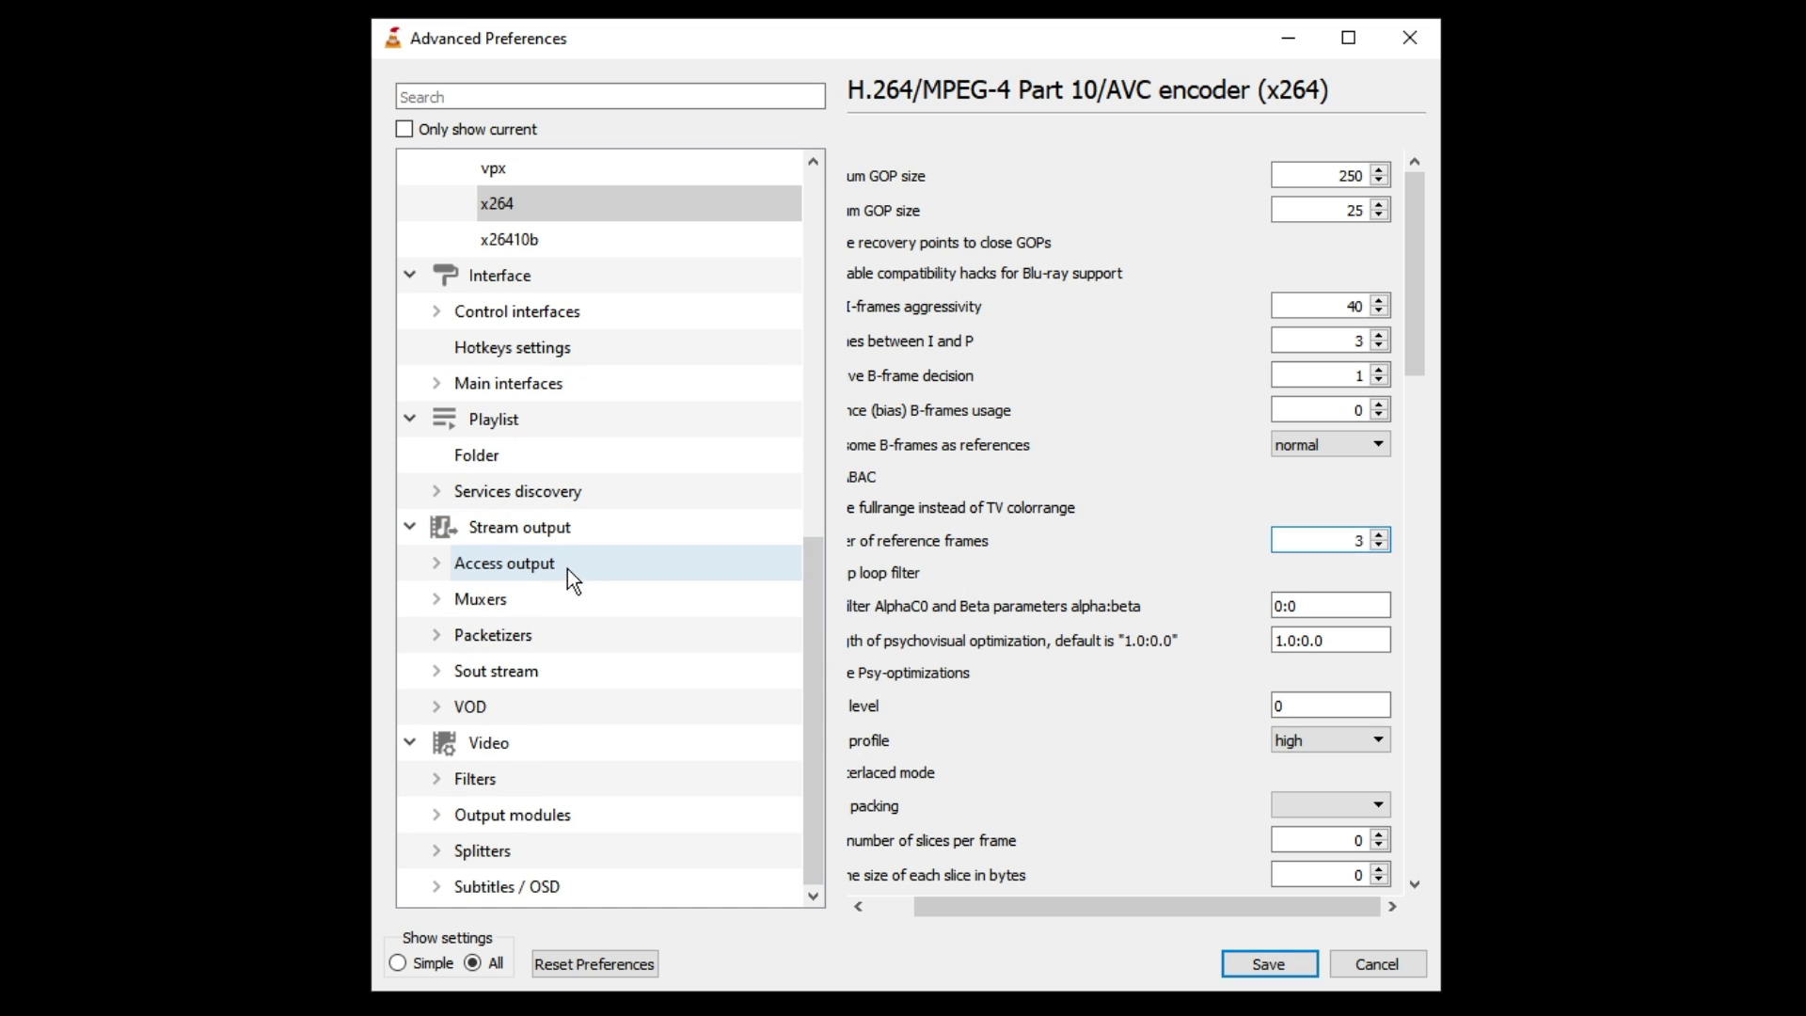
{"action": "left_click", "coordinate": [487, 743]}
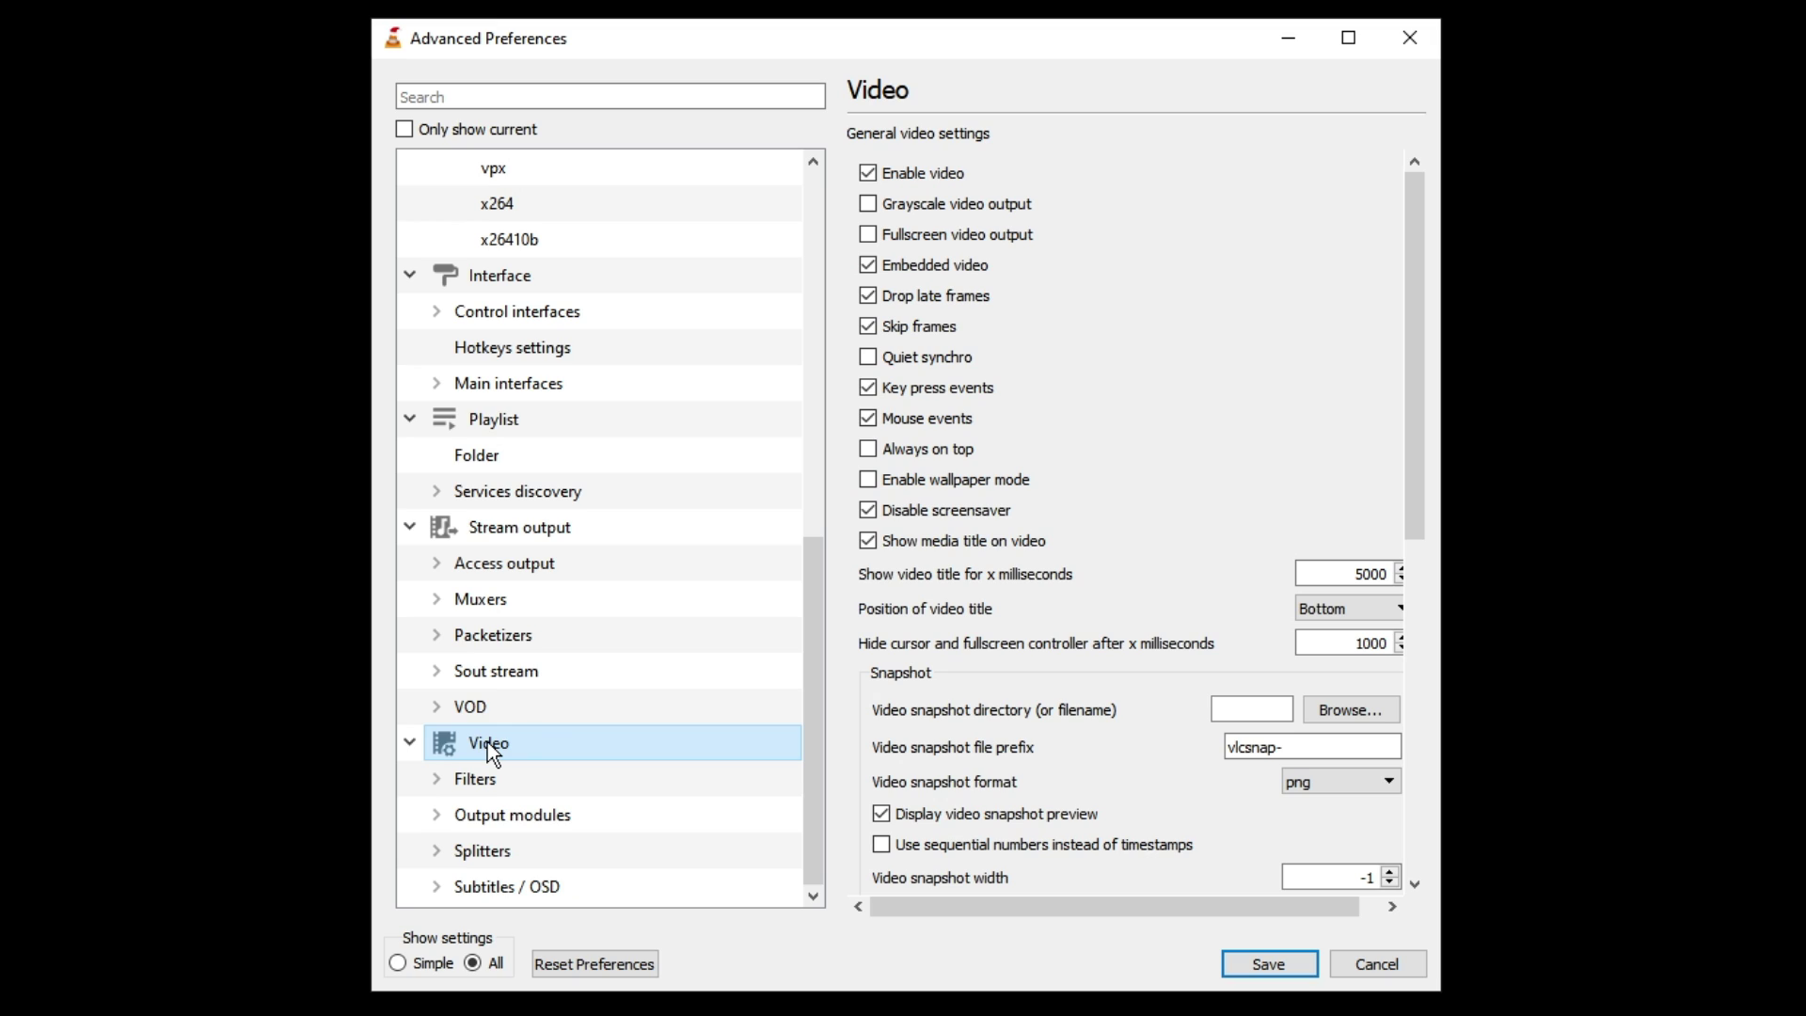
{"action": "left_click", "coordinate": [545, 828]}
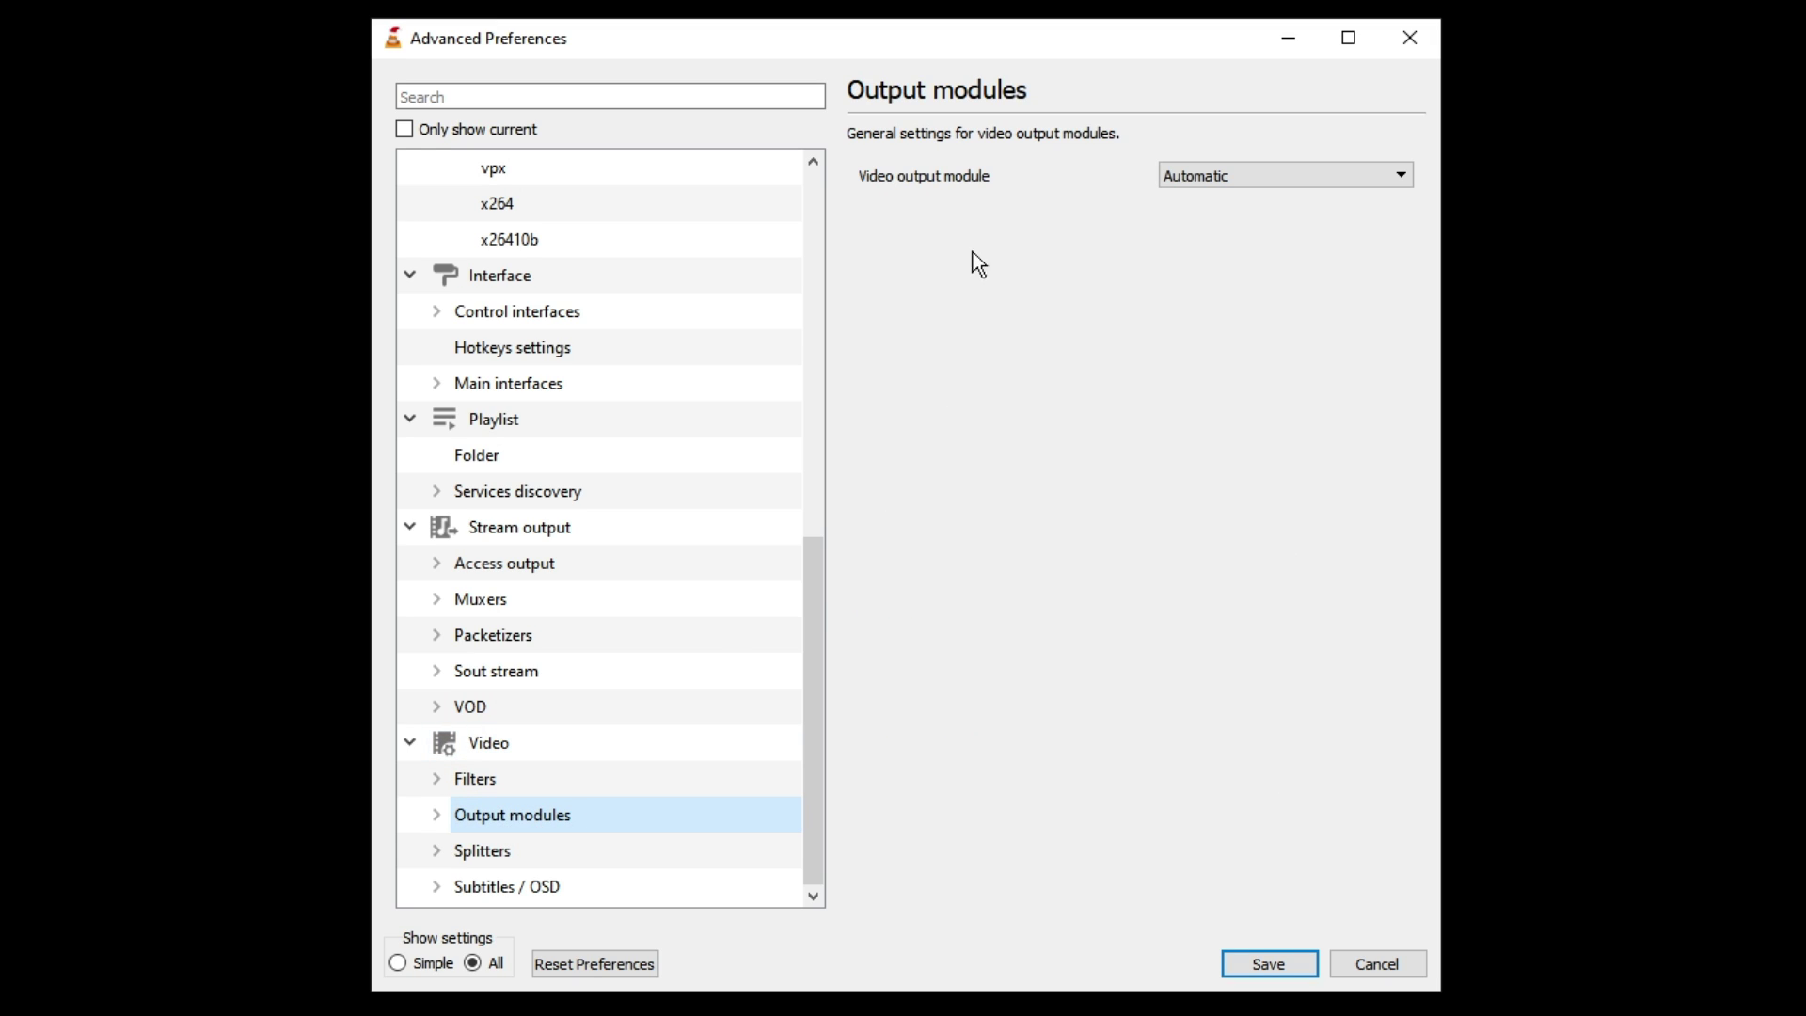
{"action": "left_click", "coordinate": [1217, 175]}
{"action": "left_click", "coordinate": [1215, 195]}
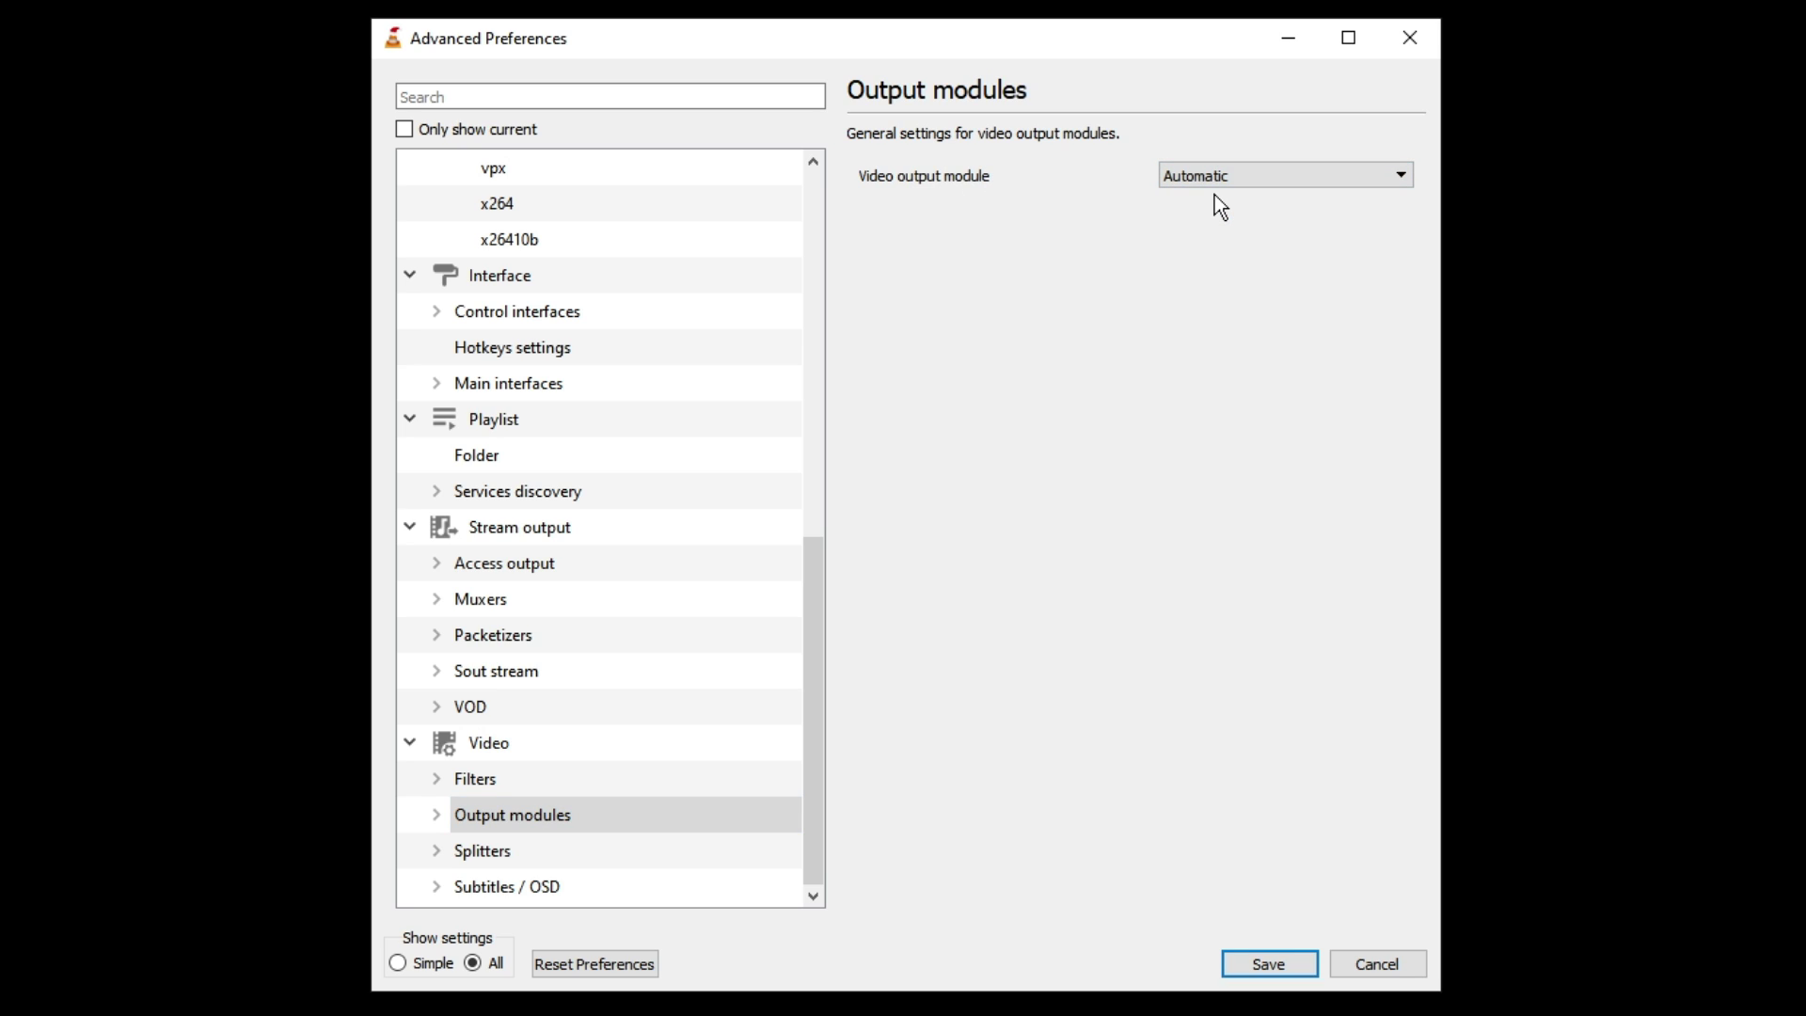
{"action": "left_click", "coordinate": [1232, 174]}
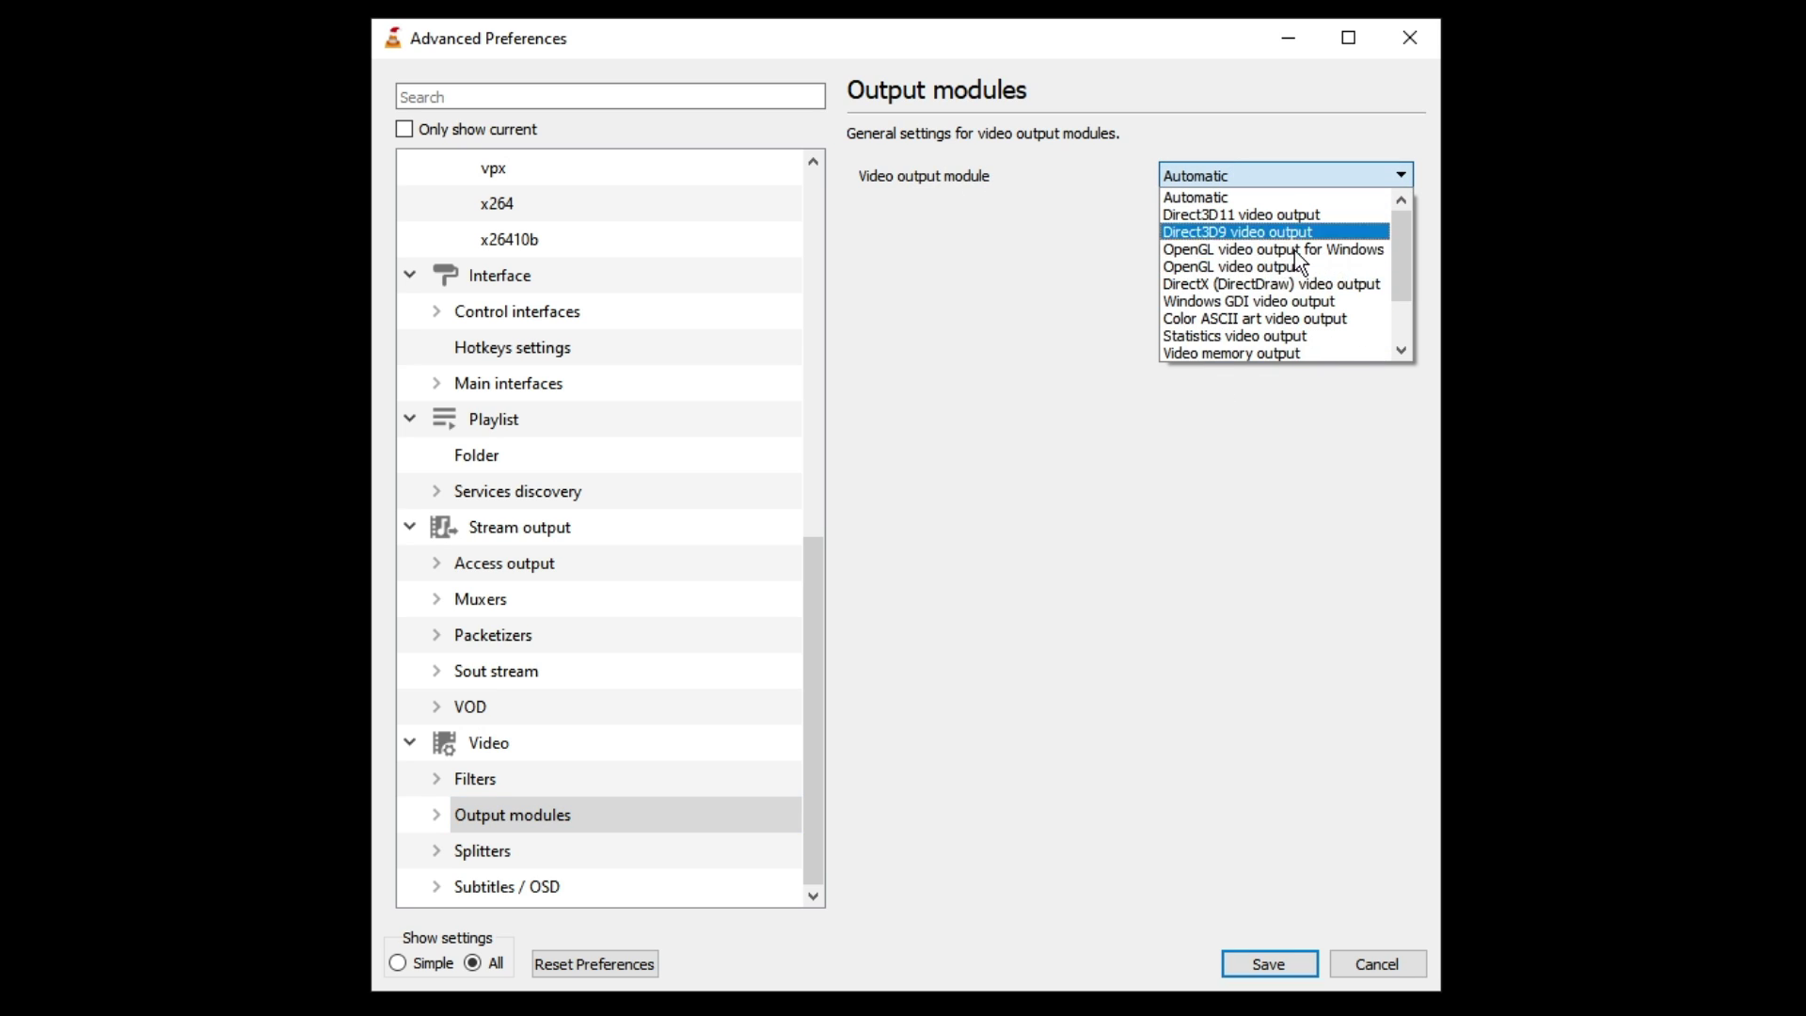
{"action": "left_click", "coordinate": [1203, 199]}
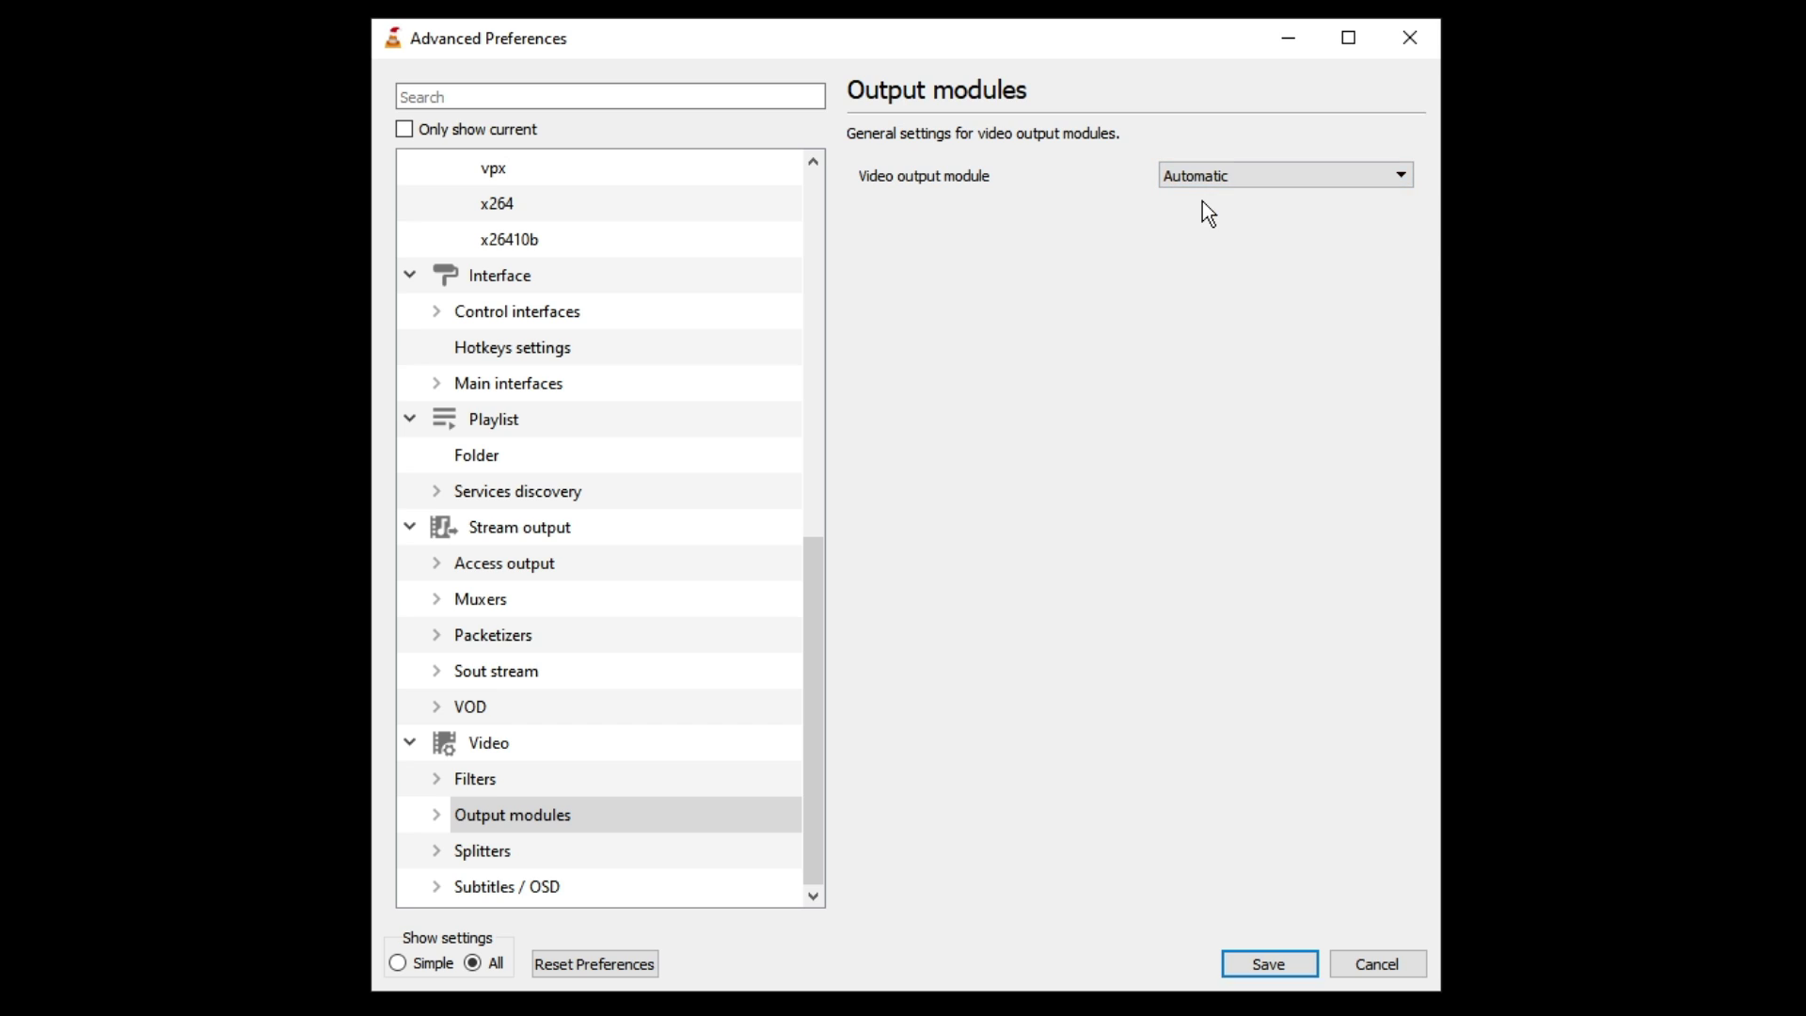
{"action": "left_click", "coordinate": [1270, 963]}
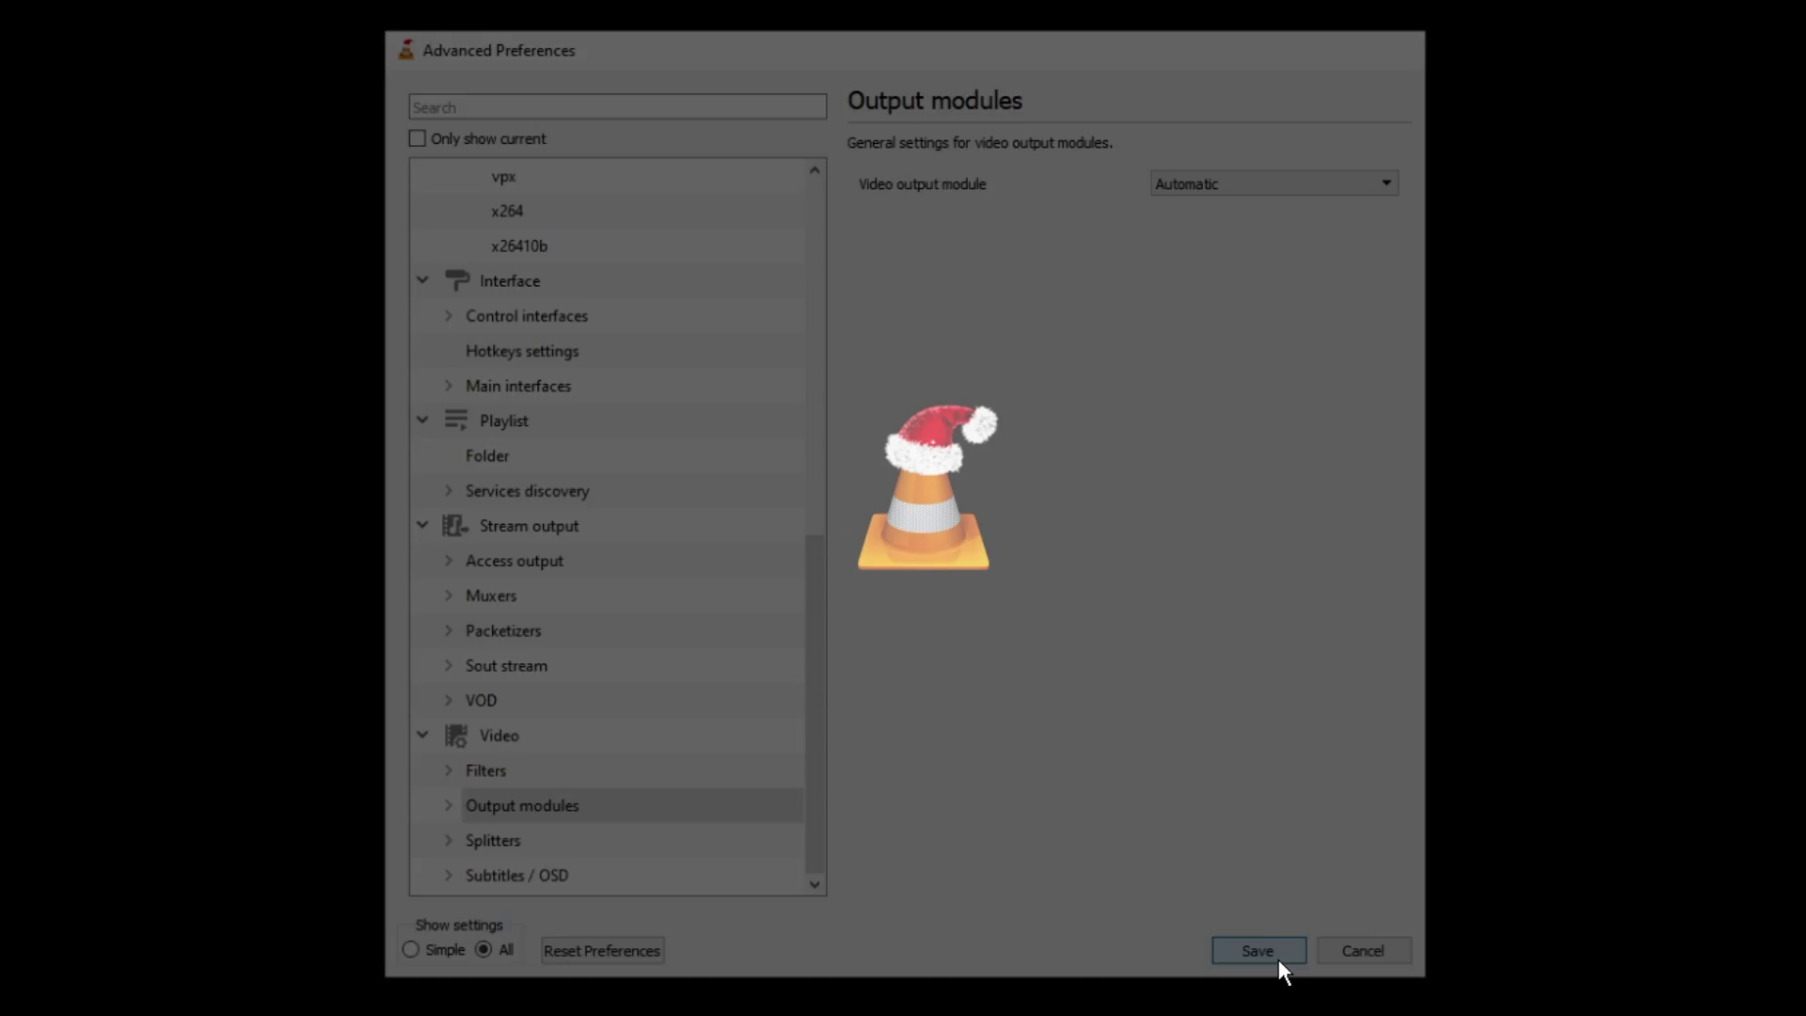
Step: Reopen the preferences in the simple view and display the Input / Codecs settings
{"action": "left_click", "coordinate": [969, 165]}
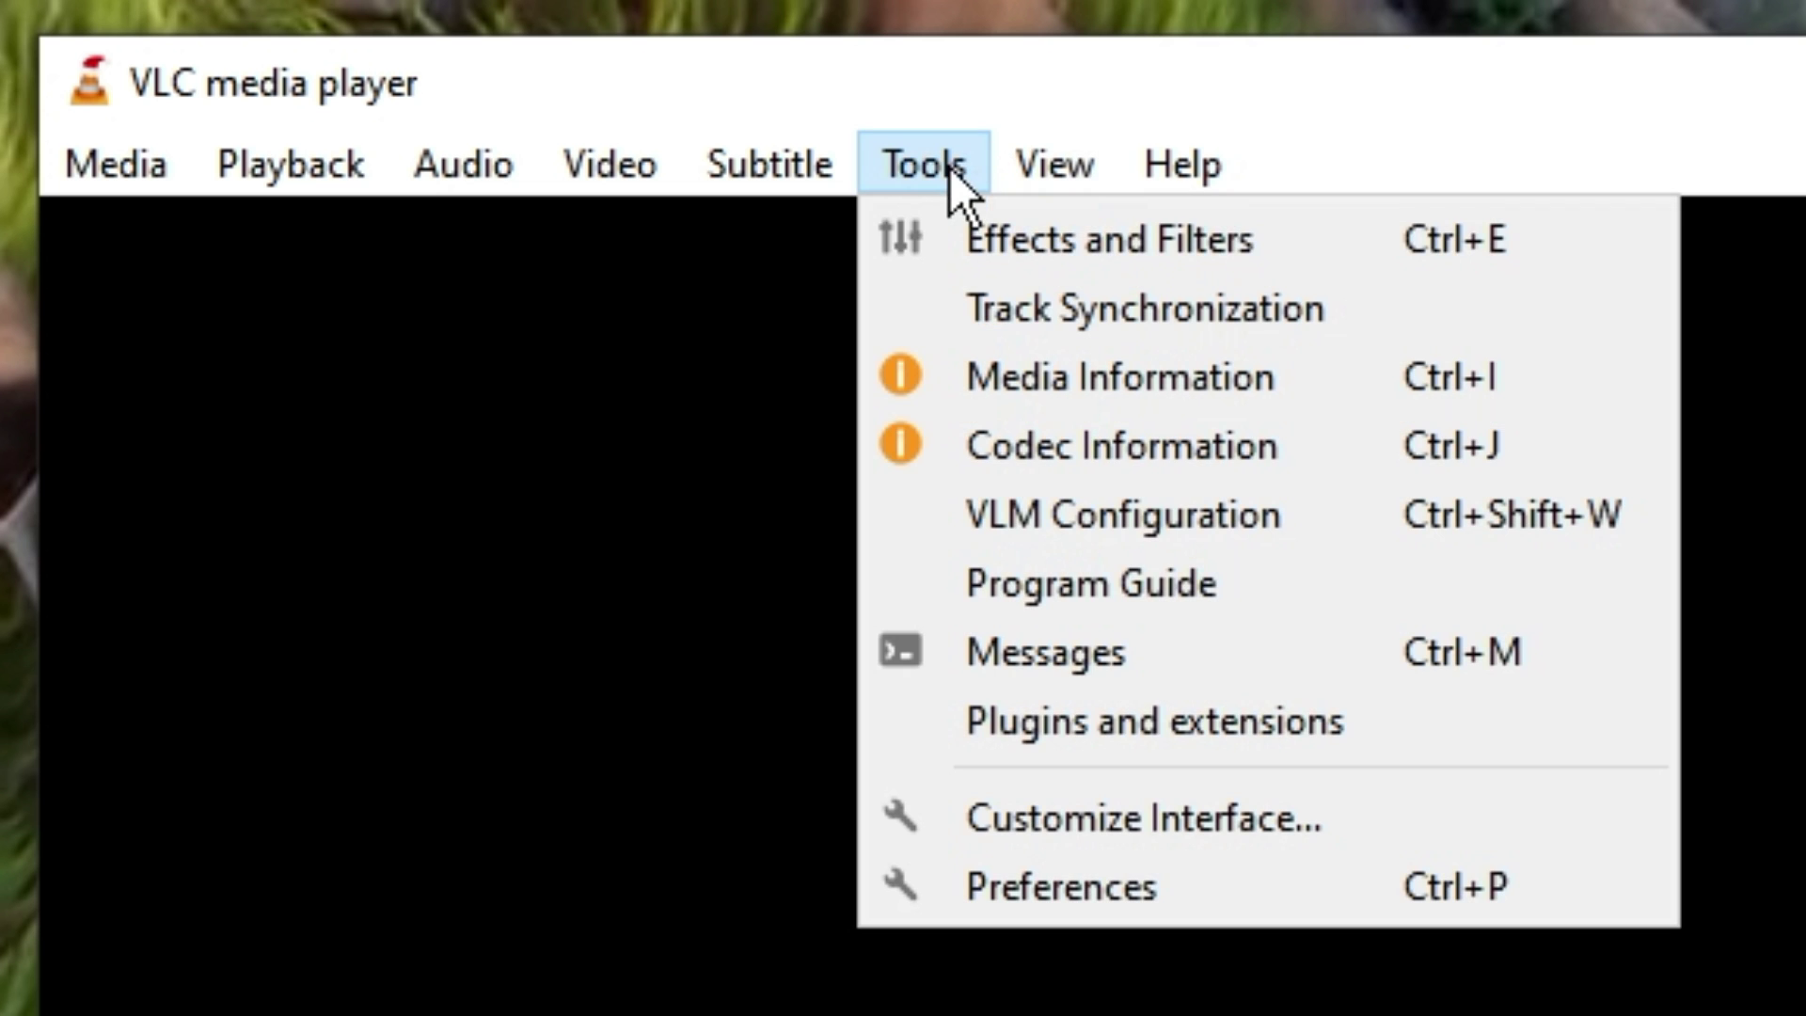
{"action": "left_click", "coordinate": [1154, 905]}
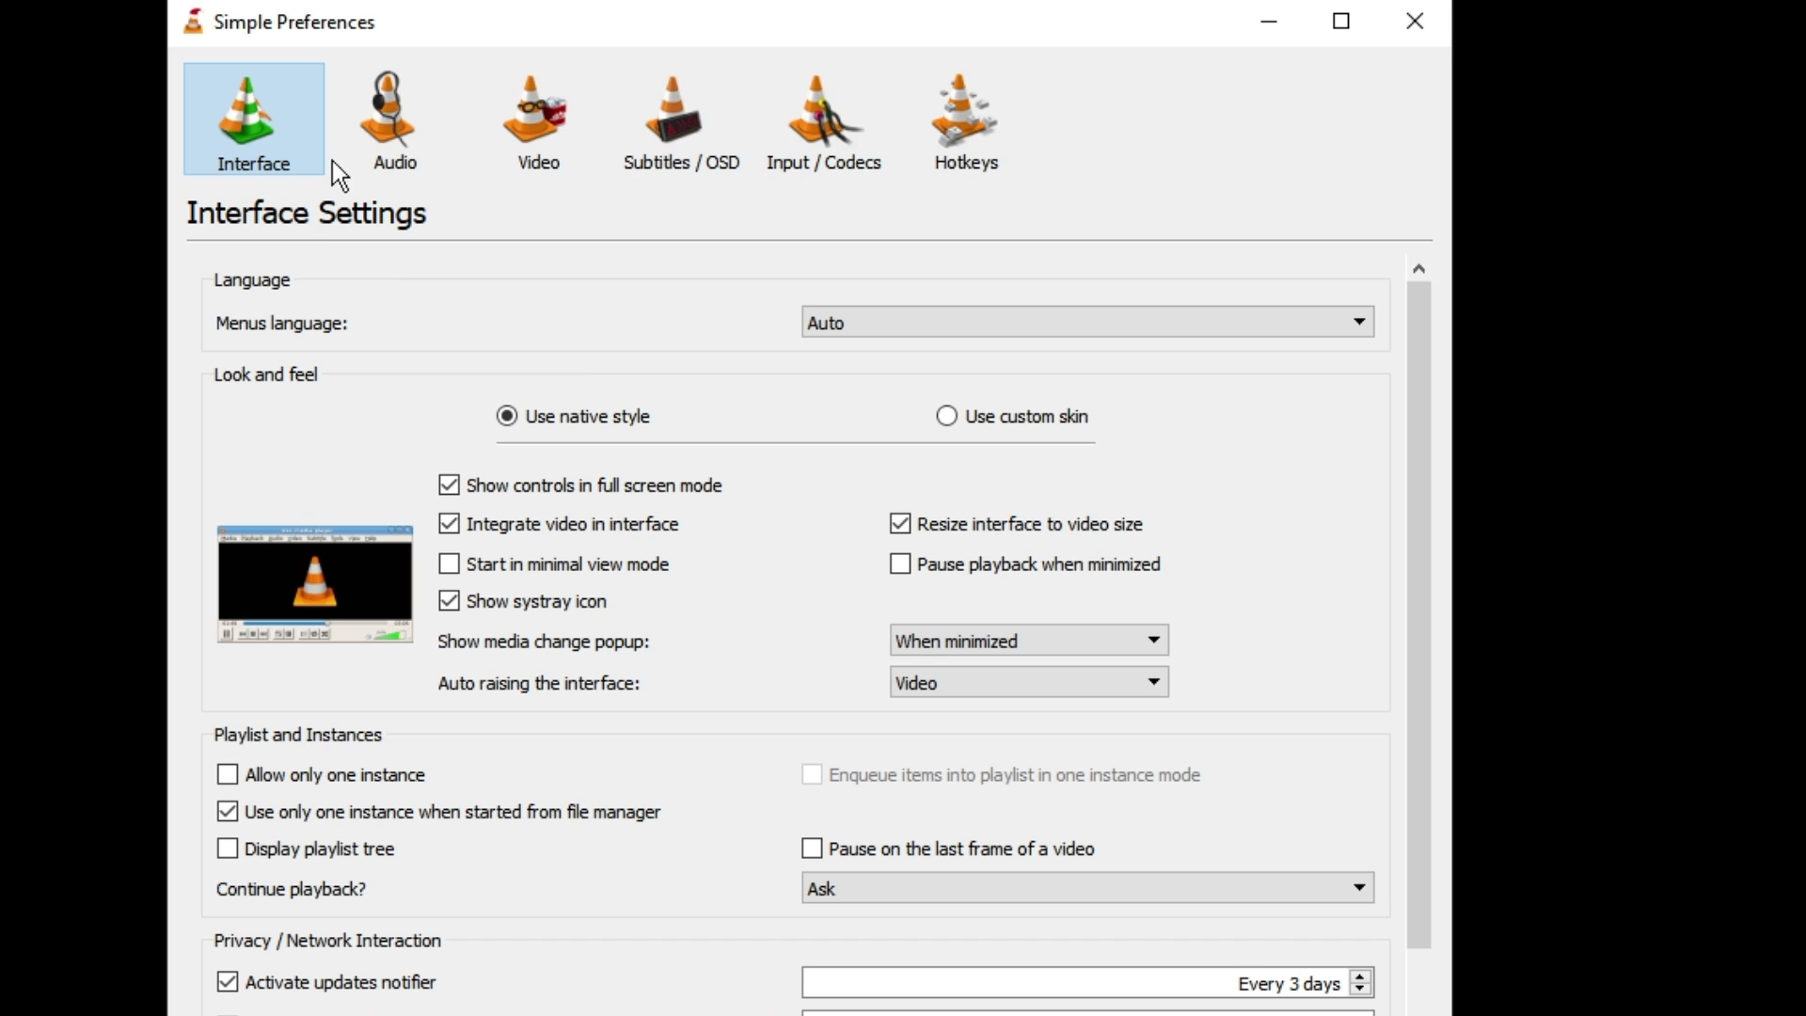
{"action": "left_click", "coordinate": [826, 157]}
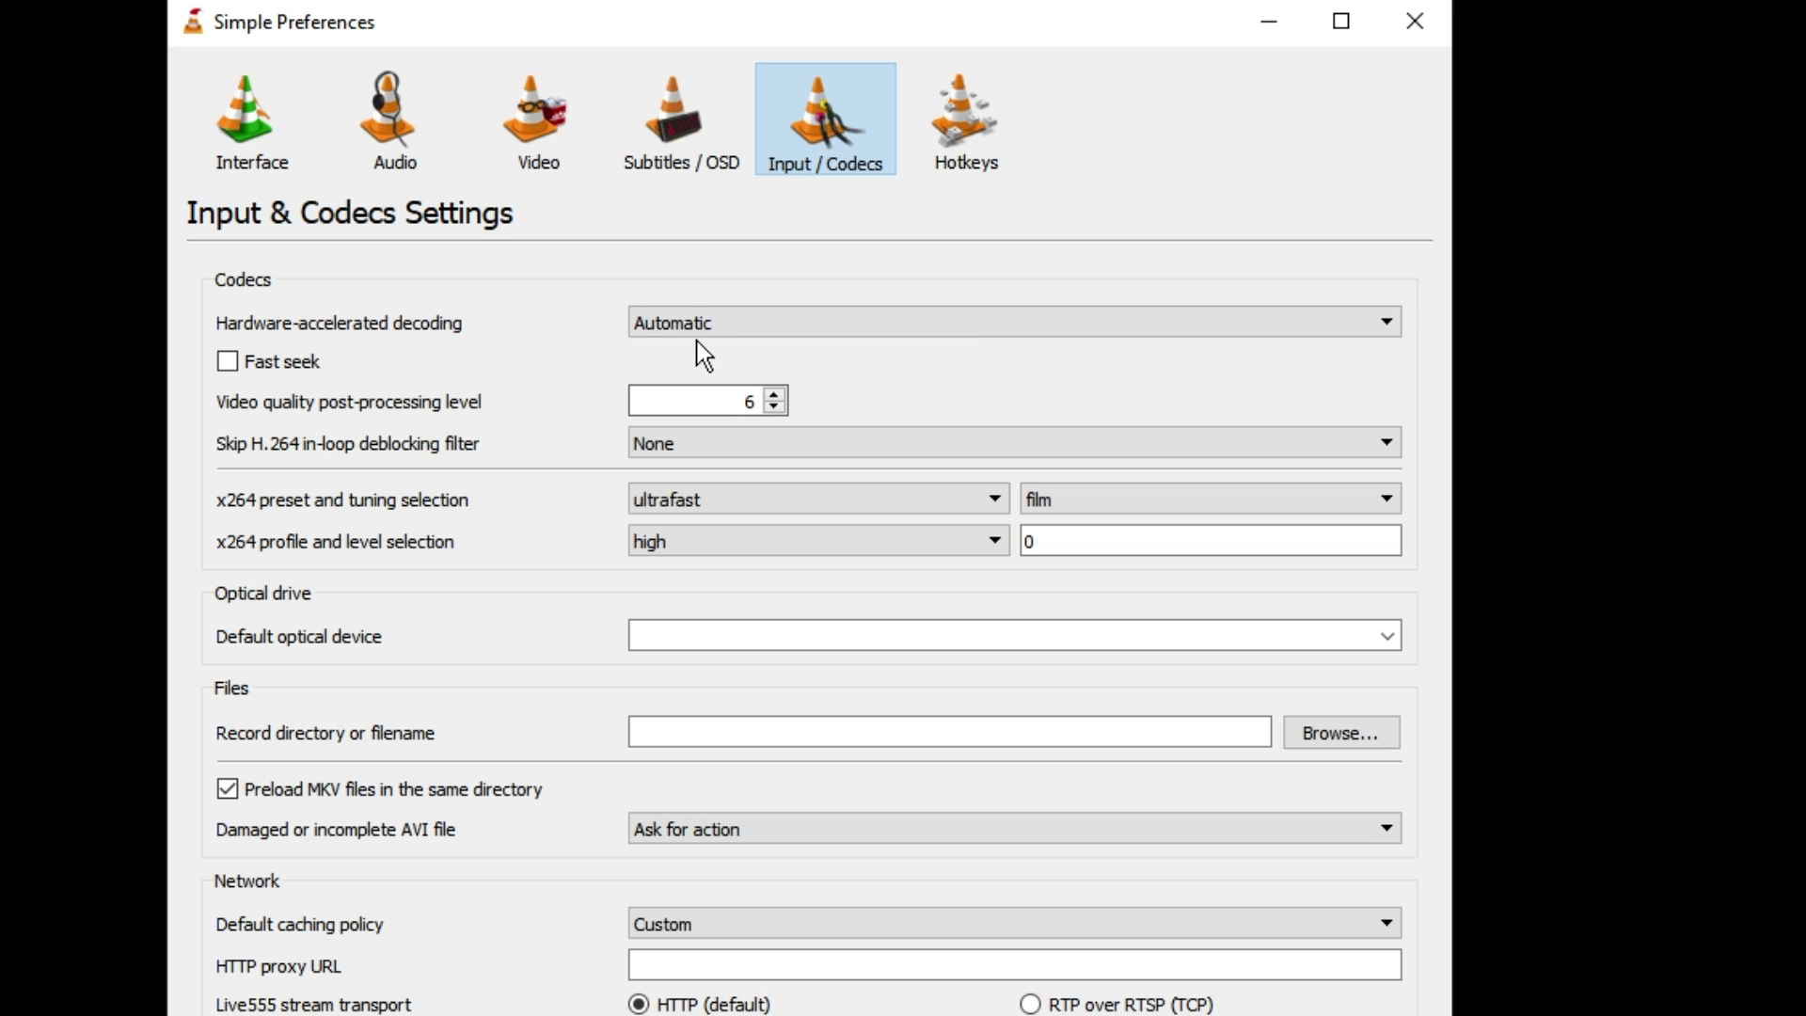
Step: Try disabling hardware-accelerated decoding and return it to Automatic
{"action": "left_click", "coordinate": [724, 329]}
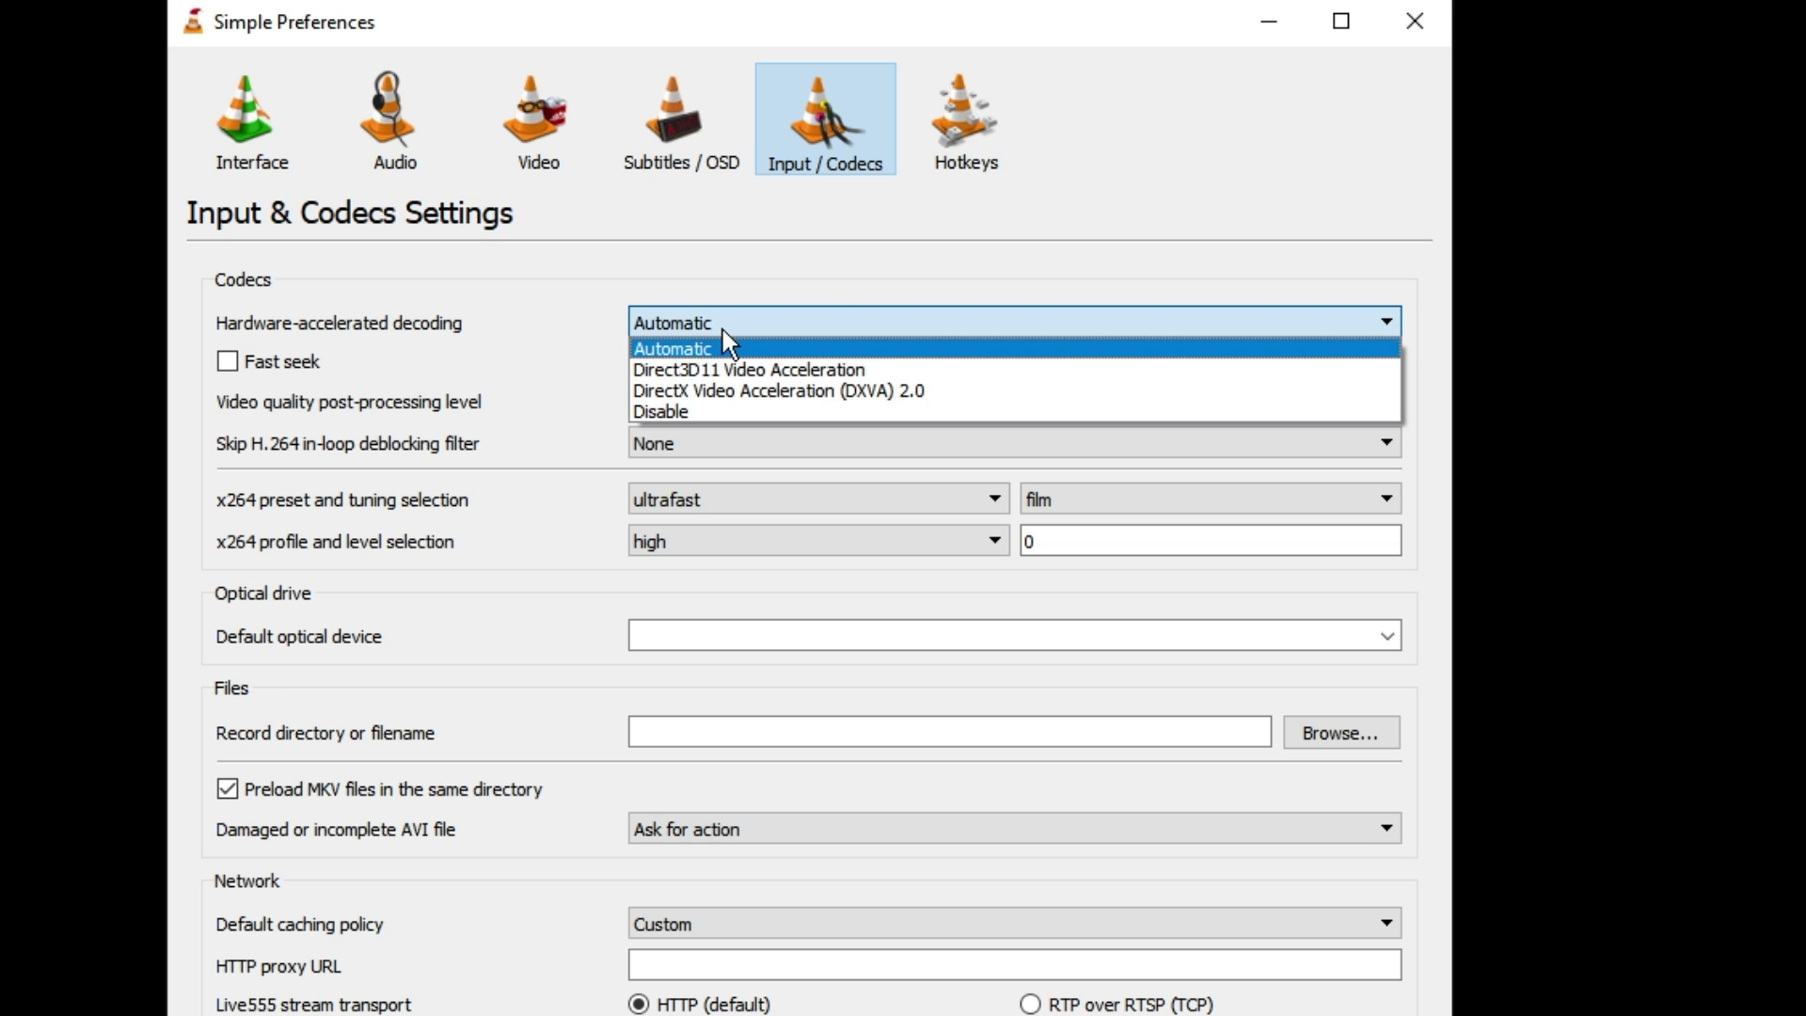
{"action": "left_click", "coordinate": [682, 414]}
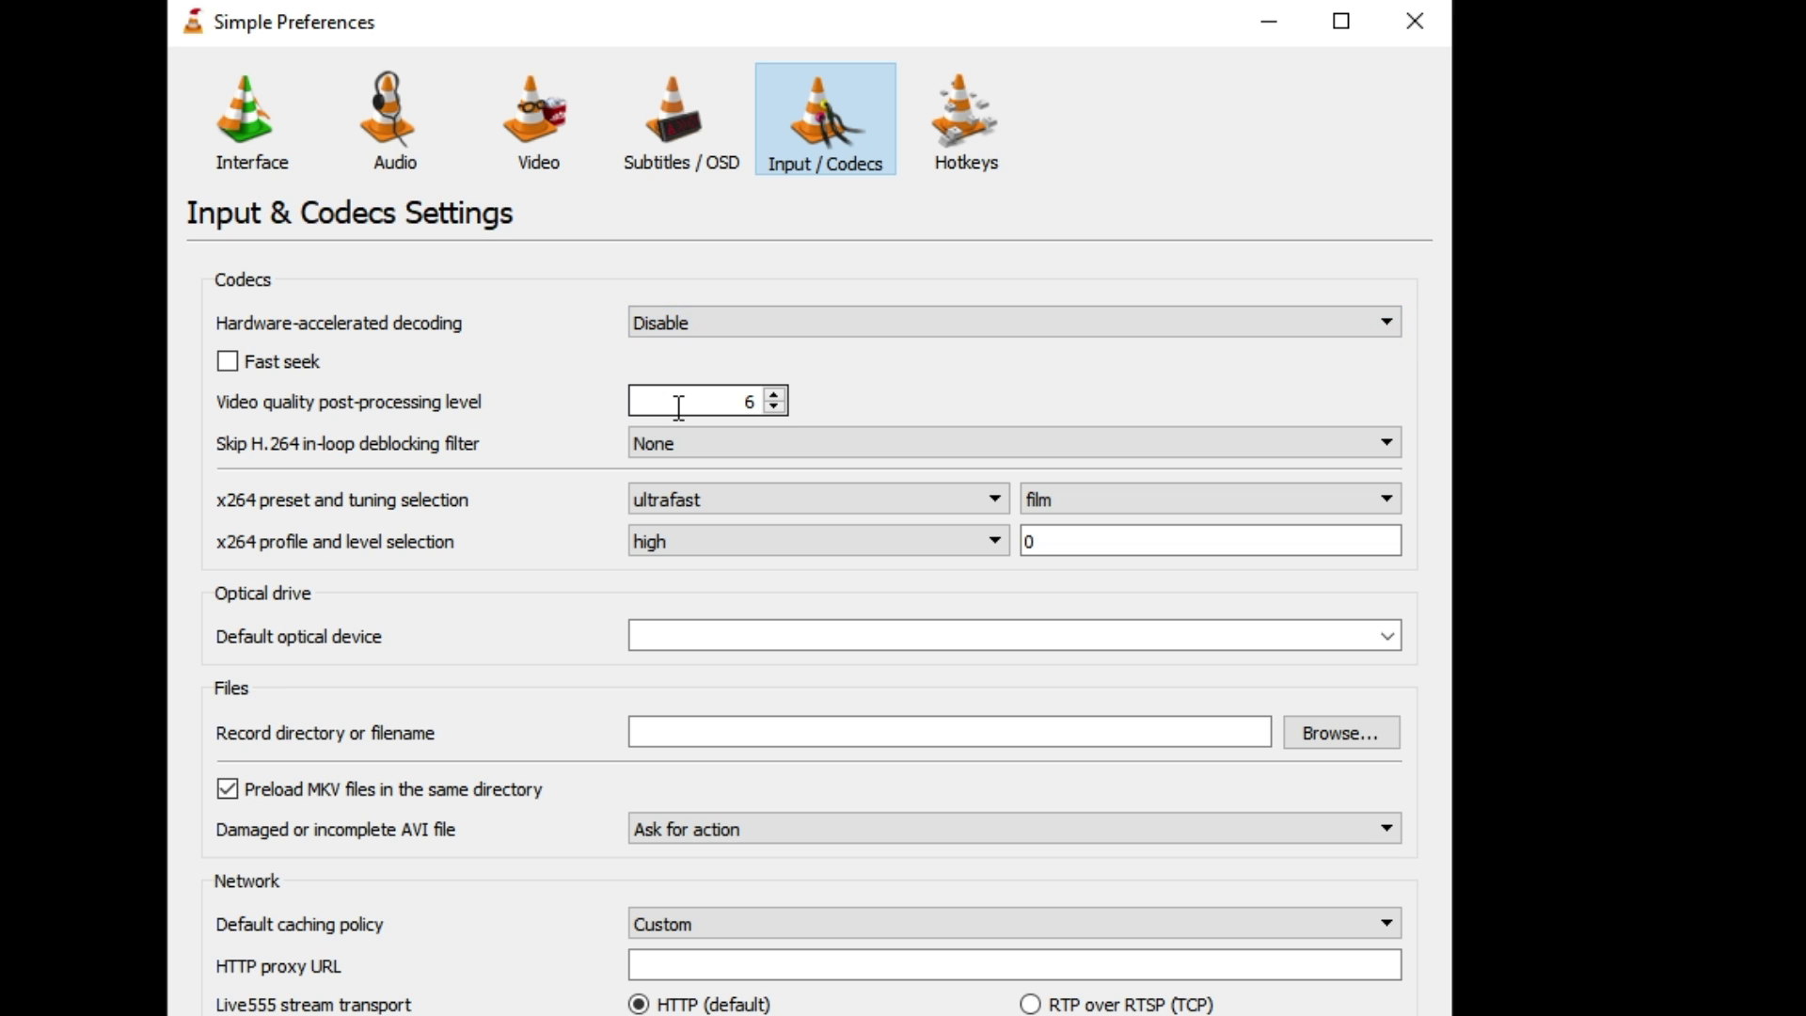
{"action": "left_click", "coordinate": [711, 320]}
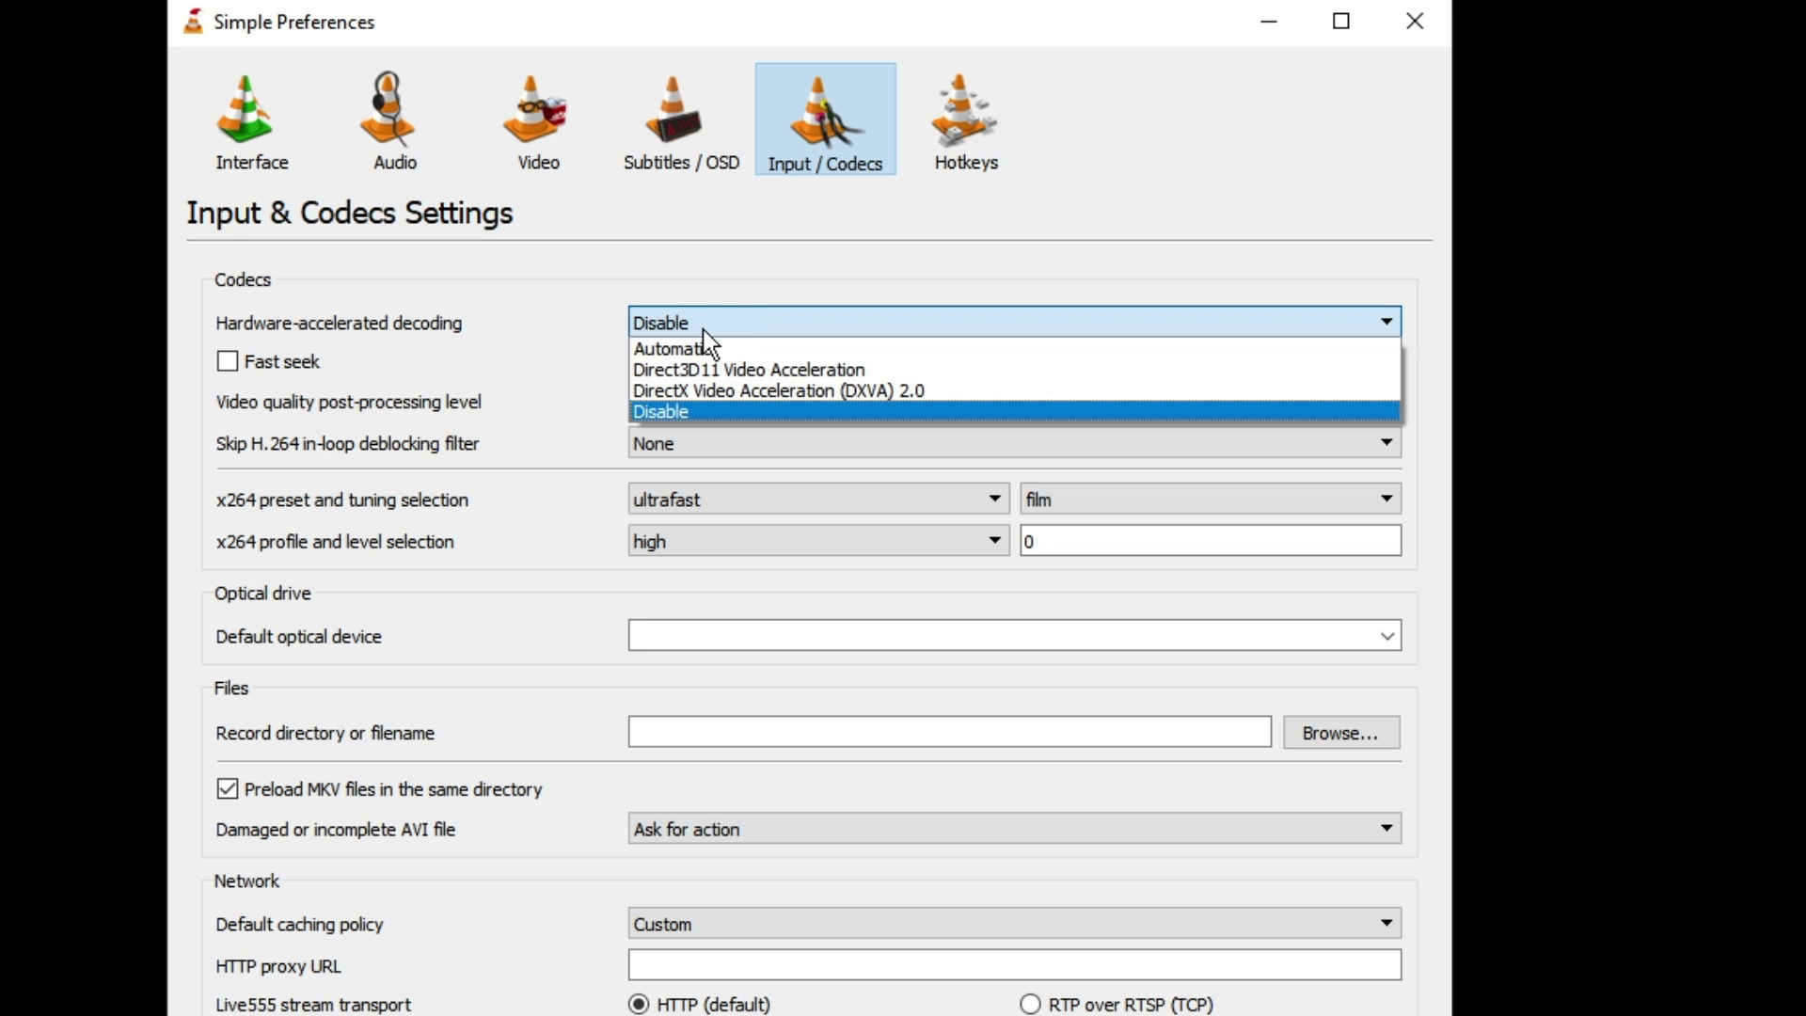
{"action": "left_click", "coordinate": [698, 350]}
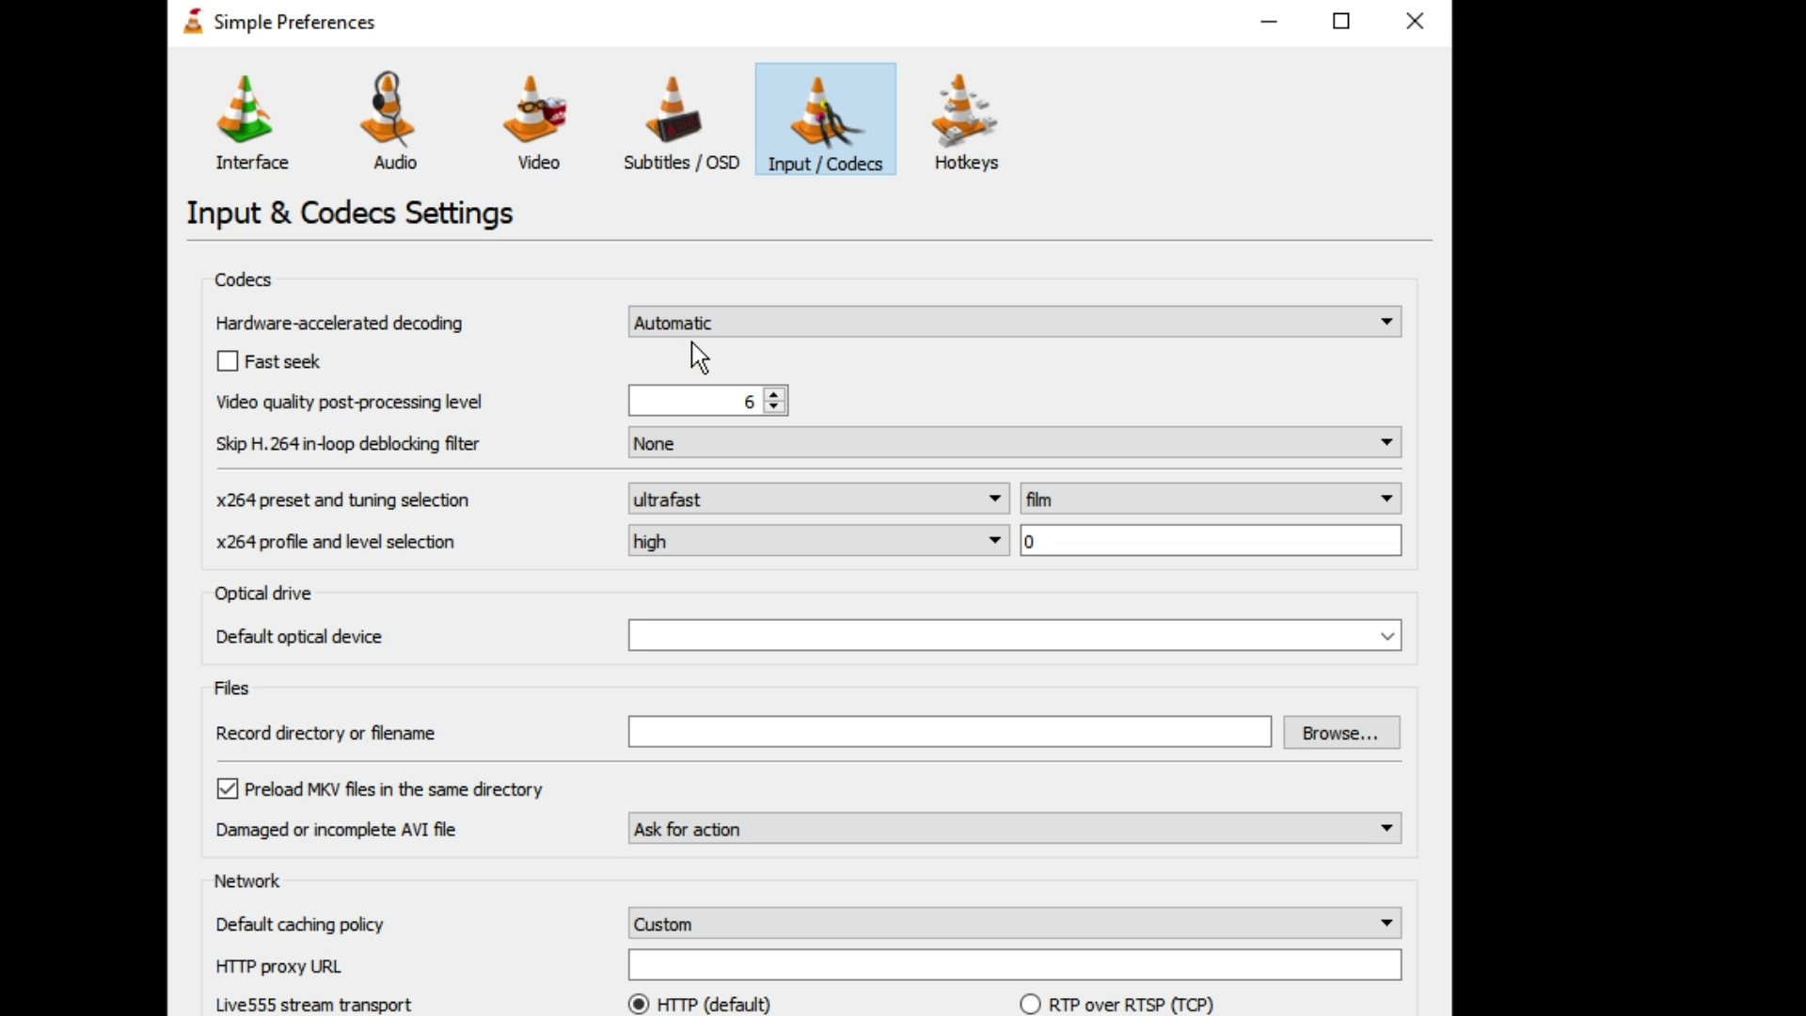